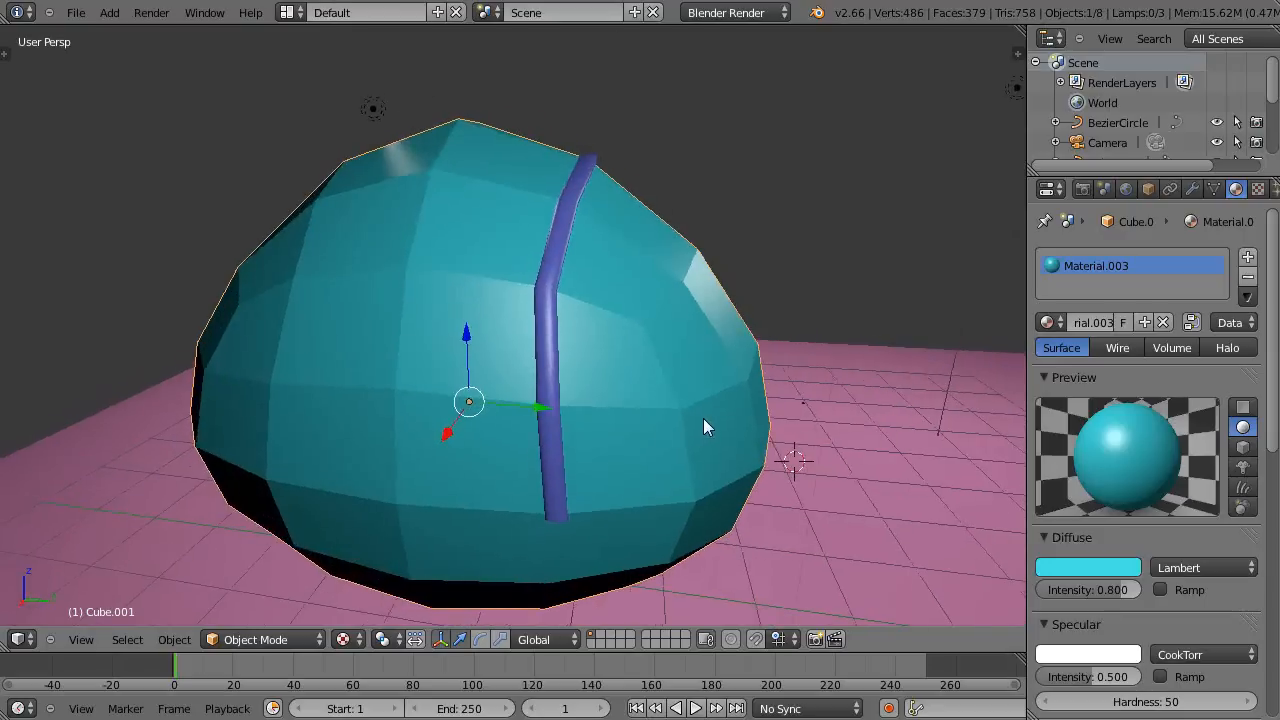
# Step: Examine the purple tube that runs over the egg from several angles
pyautogui.rightClick(500, 189)
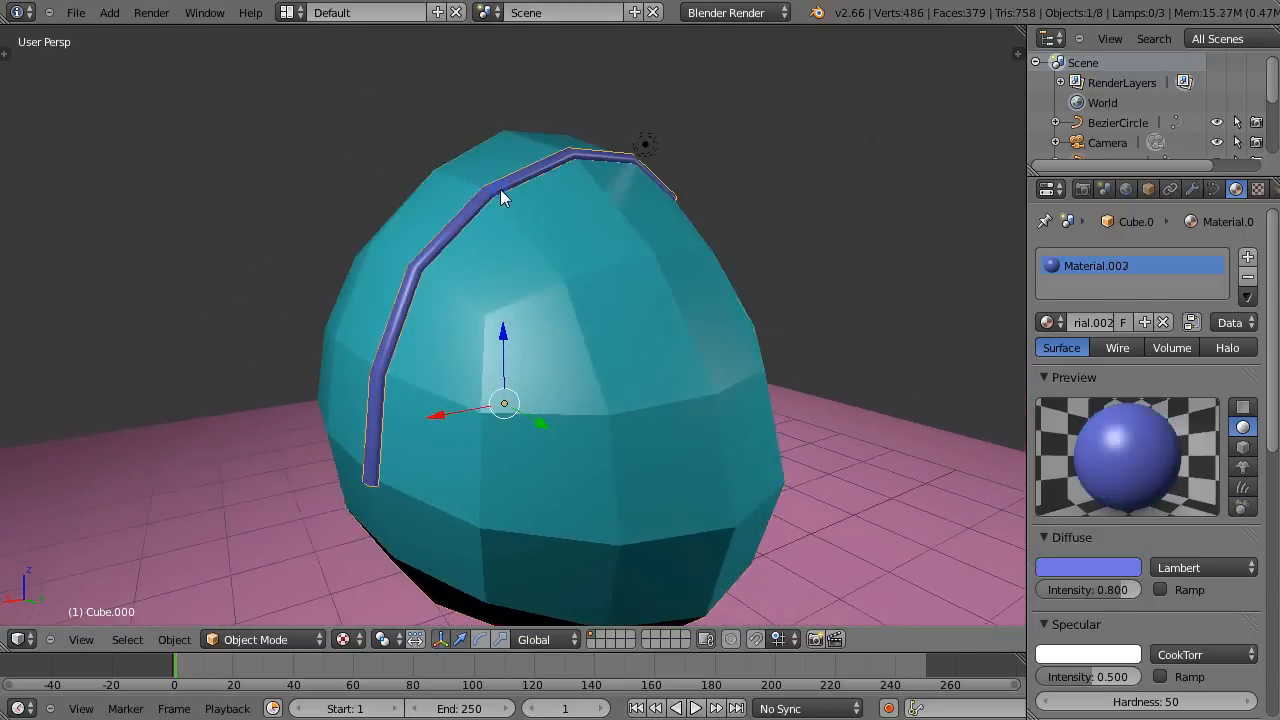
pyautogui.moveTo(501, 331)
pyautogui.mouseDown()
pyautogui.moveTo(496, 306)
pyautogui.moveTo(508, 338)
pyautogui.moveTo(516, 326)
pyautogui.mouseUp()
pyautogui.moveTo(516, 330)
pyautogui.mouseDown(button='middle')
pyautogui.moveTo(571, 370)
pyautogui.moveTo(506, 370)
pyautogui.moveTo(486, 351)
pyautogui.moveTo(553, 183)
pyautogui.mouseUp(button='middle')
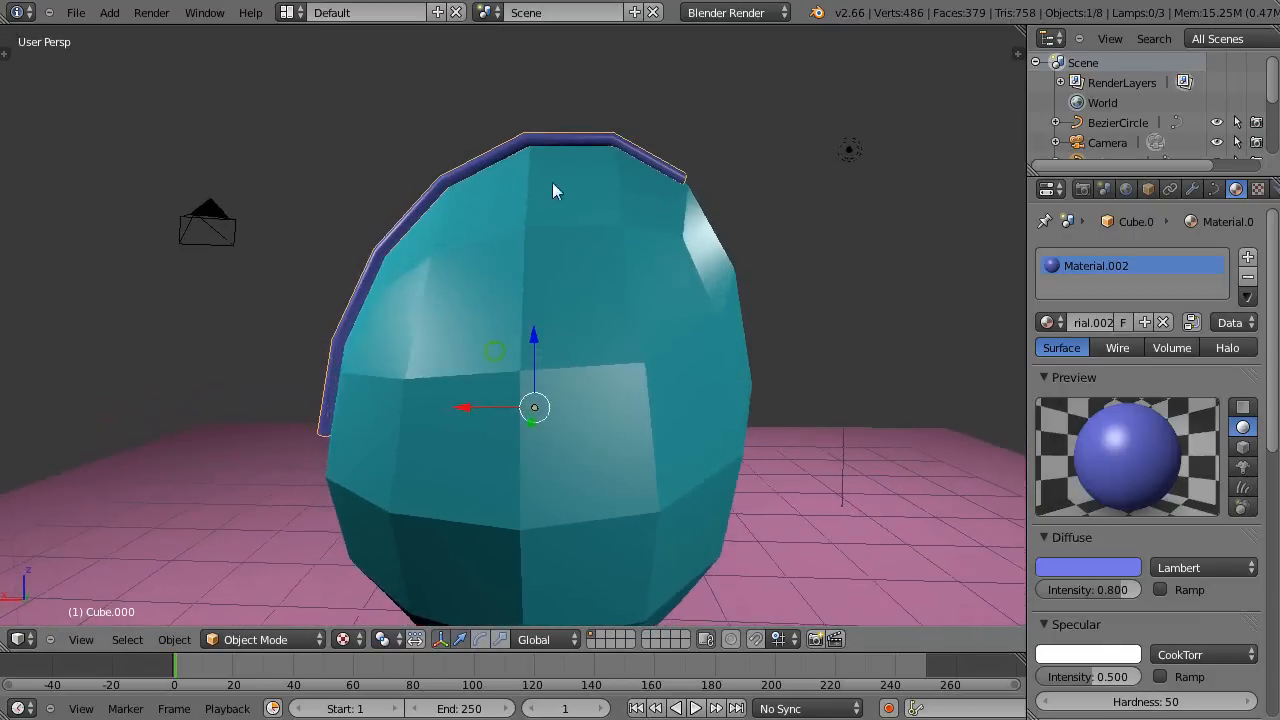
pyautogui.moveTo(406, 402)
pyautogui.mouseDown(button='middle')
pyautogui.moveTo(640, 372)
pyautogui.moveTo(642, 326)
pyautogui.moveTo(440, 391)
pyautogui.moveTo(443, 409)
pyautogui.mouseUp(button='middle')
pyautogui.scroll(-5, 506, 334)
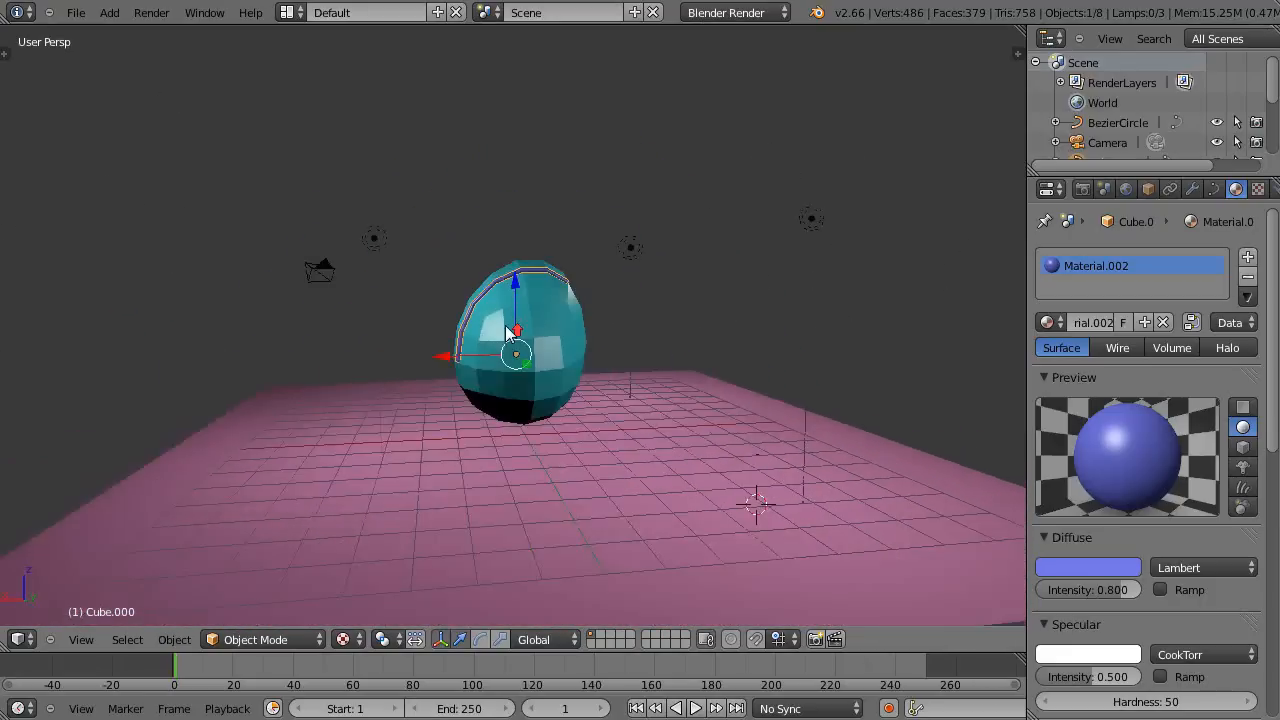
pyautogui.scroll(3, 506, 334)
pyautogui.moveTo(506, 334); pyautogui.dragTo(632, 380, button='middle')
pyautogui.moveTo(519, 307); pyautogui.dragTo(520, 356, button='middle')
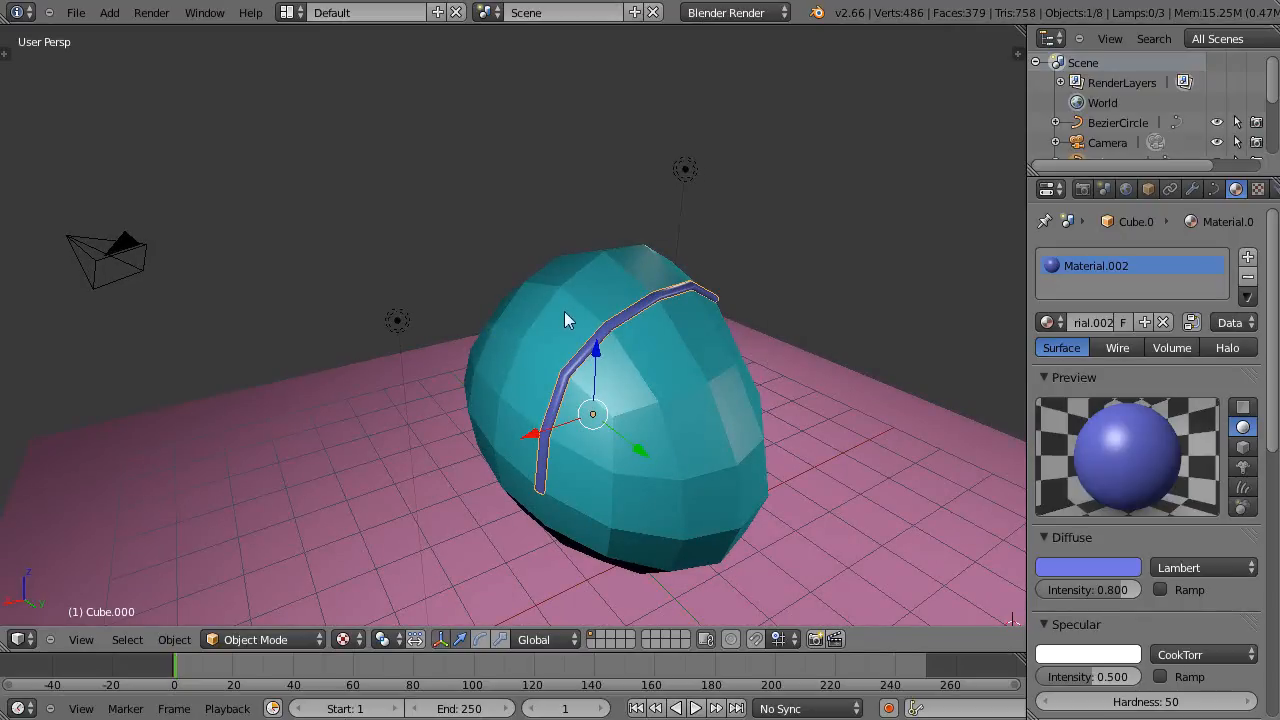
# Step: Enter Edit Mode on the egg mesh and select the vertical edge loop beside the purple tube
pyautogui.rightClick(581, 354)
pyautogui.rightClick(587, 364)
pyautogui.keyDown('shift'); pyautogui.moveTo(569, 309); pyautogui.dragTo(522, 364, button='middle'); pyautogui.keyUp('shift')
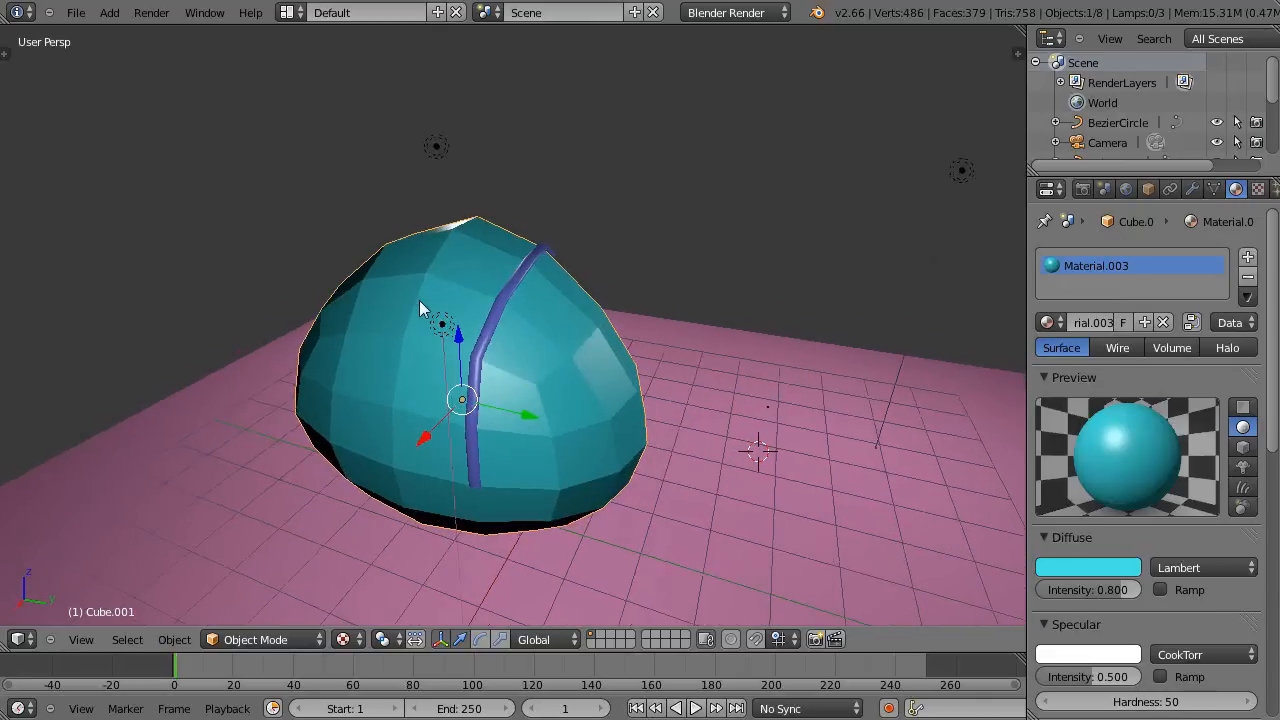
pyautogui.press('Tab')
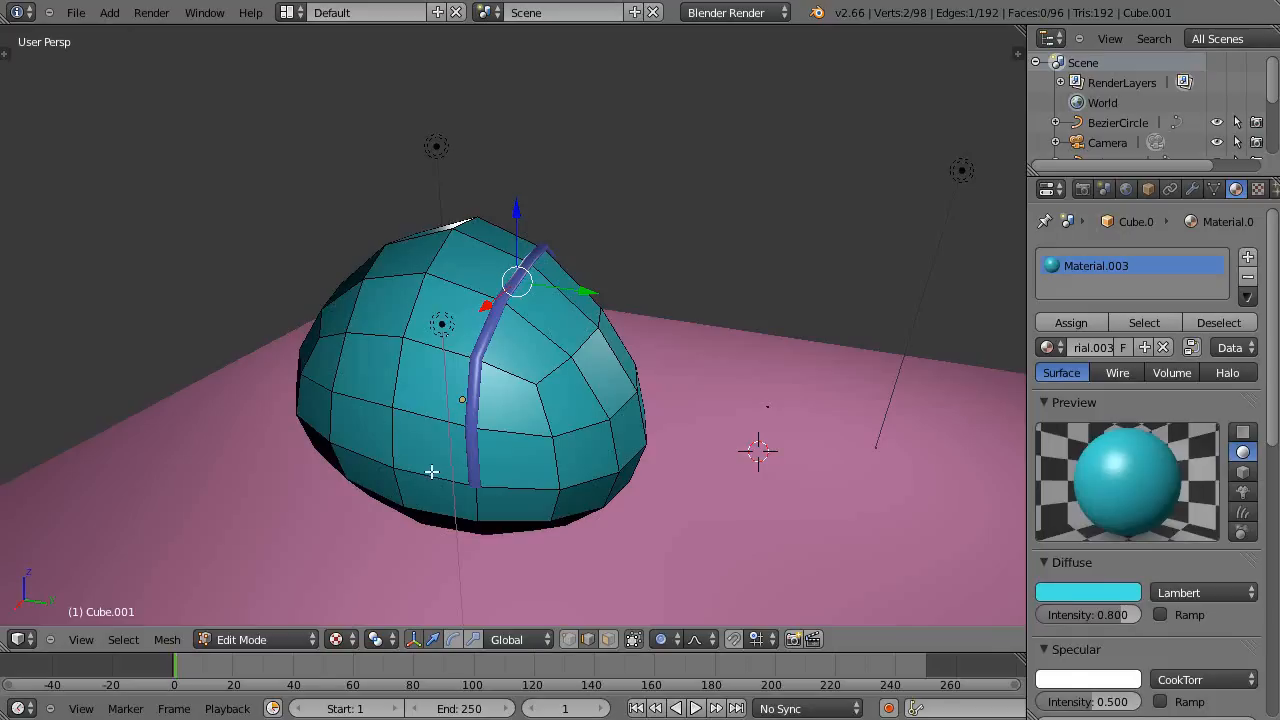
pyautogui.moveTo(536, 465); pyautogui.dragTo(495, 471, button='middle')
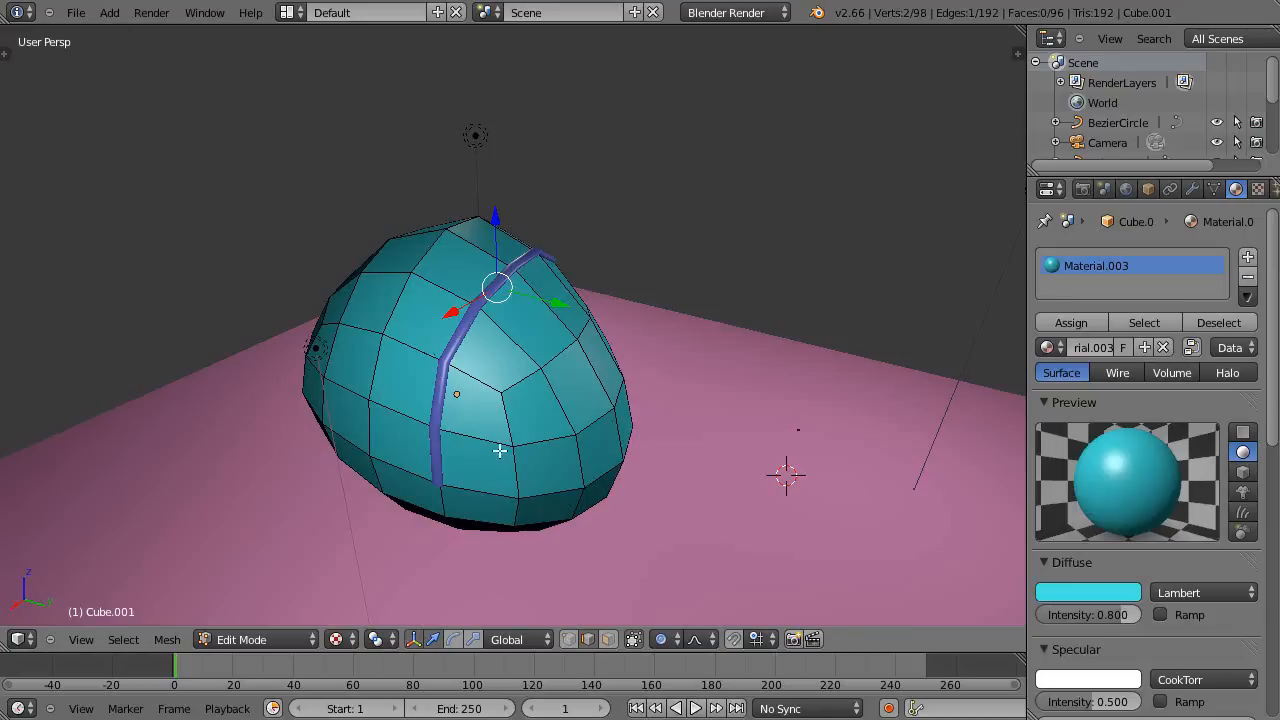
pyautogui.keyDown('alt'); pyautogui.rightClick(400, 300); pyautogui.keyUp('alt')
pyautogui.scroll(2, 421, 357)
pyautogui.scroll(-2, 425, 356)
pyautogui.moveTo(424, 355); pyautogui.dragTo(481, 369, button='middle')
pyautogui.scroll(2, 505, 333)
pyautogui.scroll(-2, 548, 340)
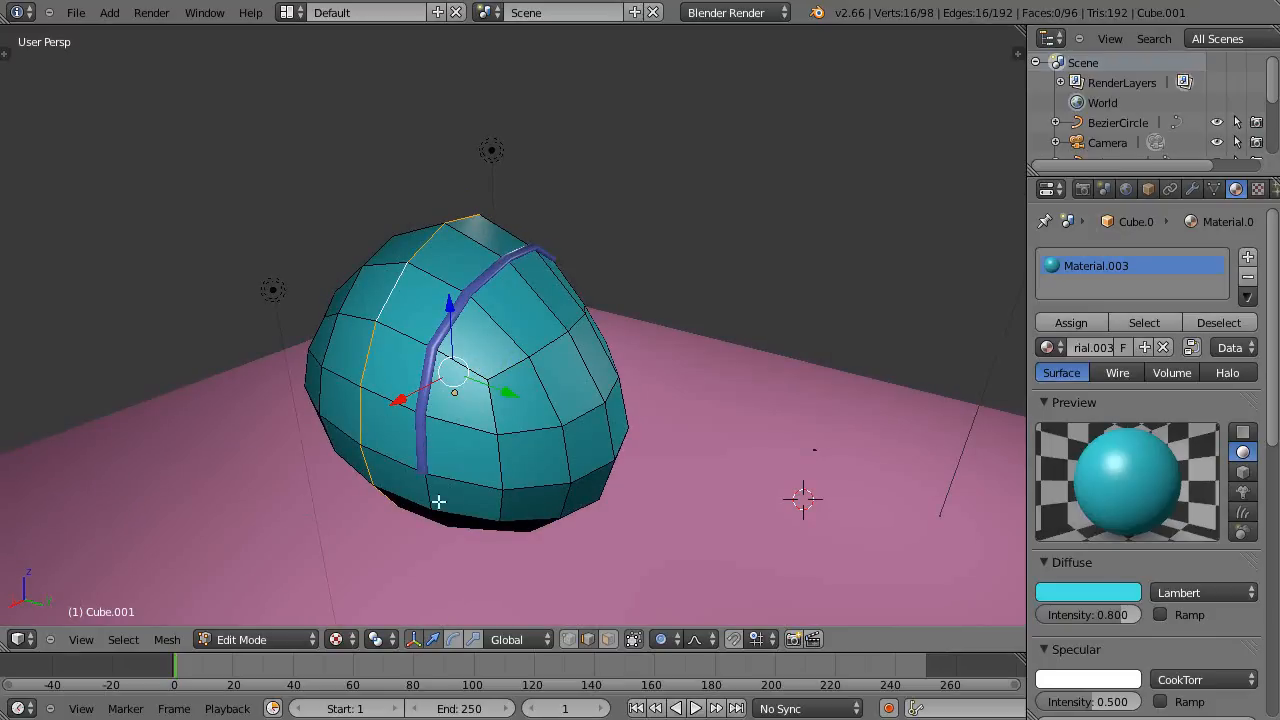
# Step: Duplicate the selected edge loop in place, separate it into its own object, and return to Object Mode
pyautogui.hotkey('shift', 'd')
pyautogui.rightClick(555, 473)
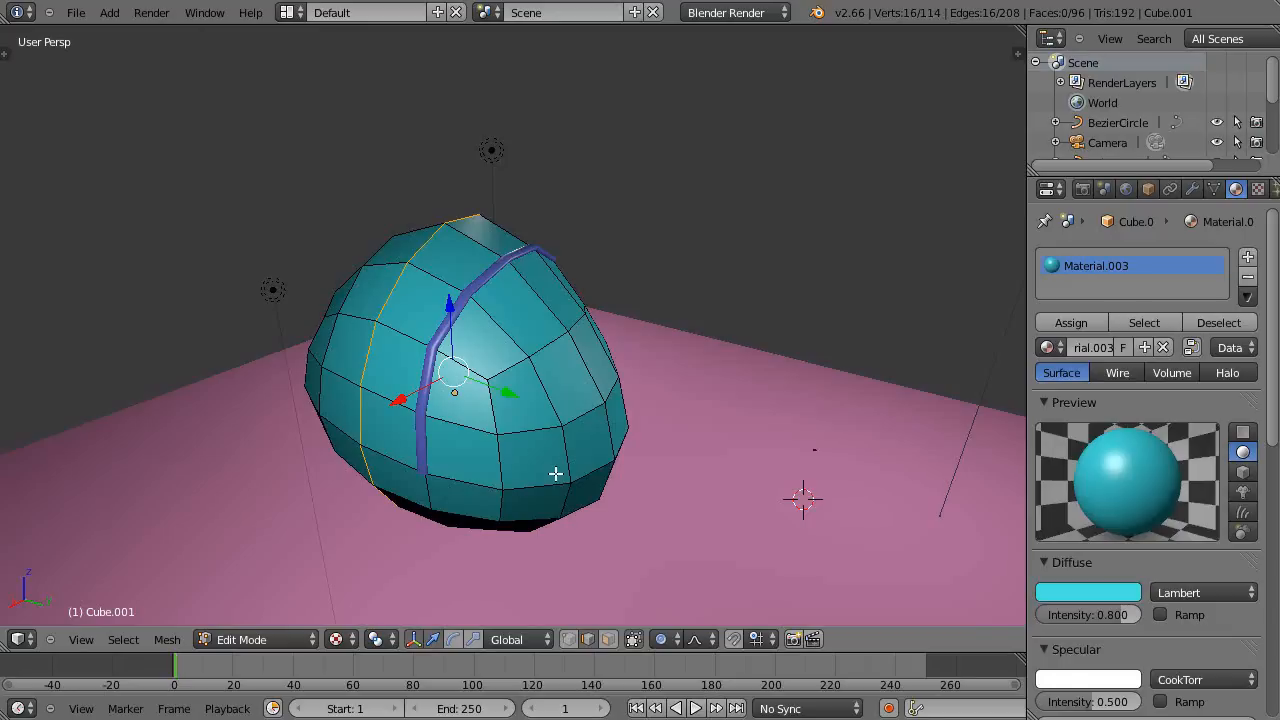
pyautogui.press('p')
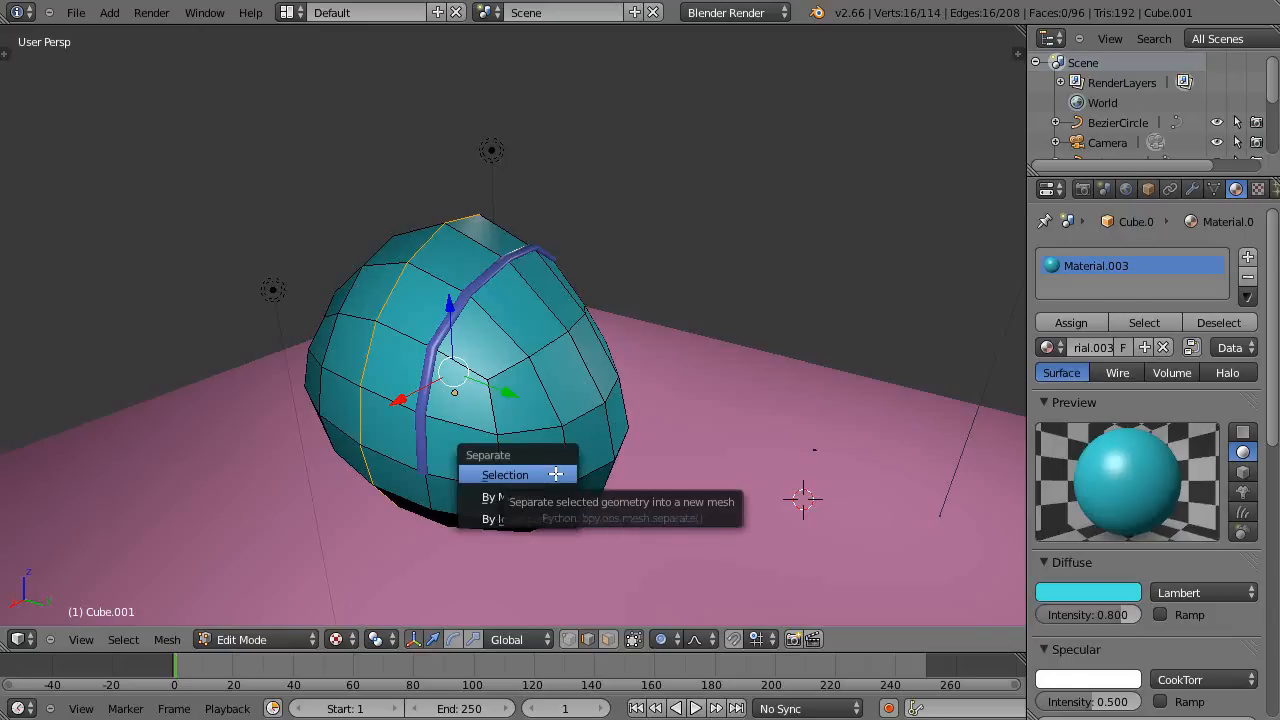
pyautogui.click(555, 474)
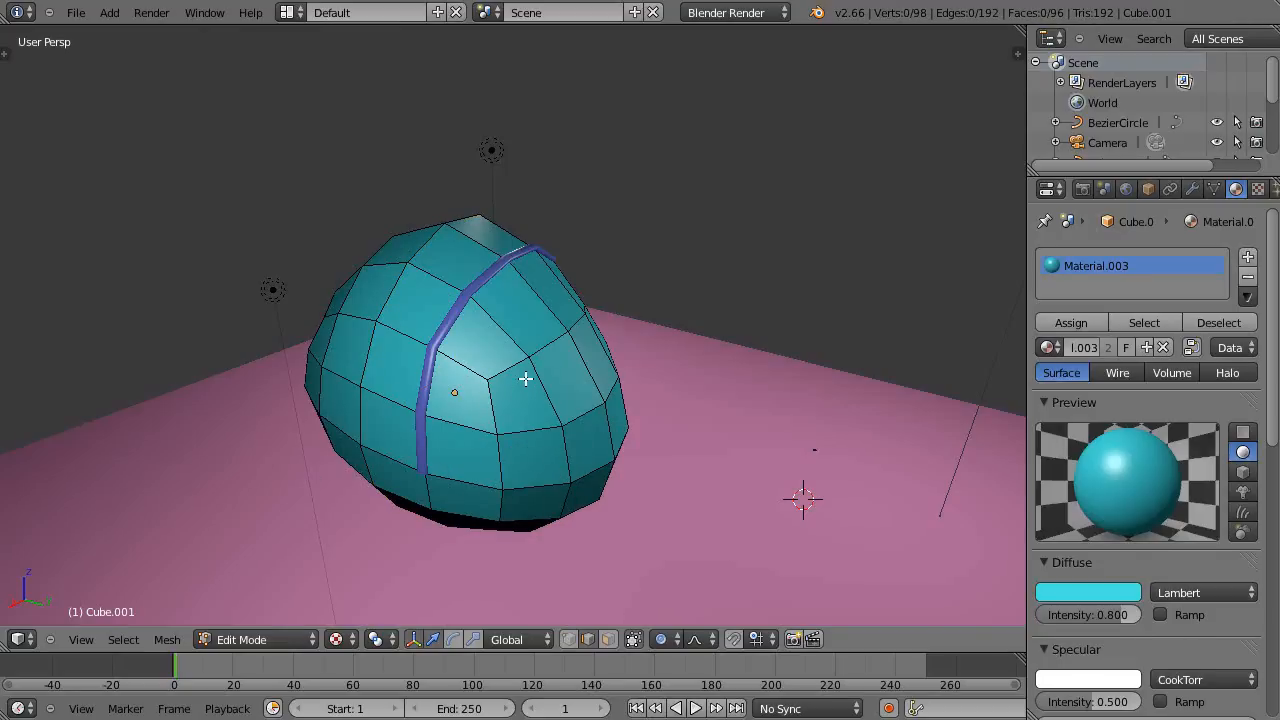
pyautogui.press('Tab')
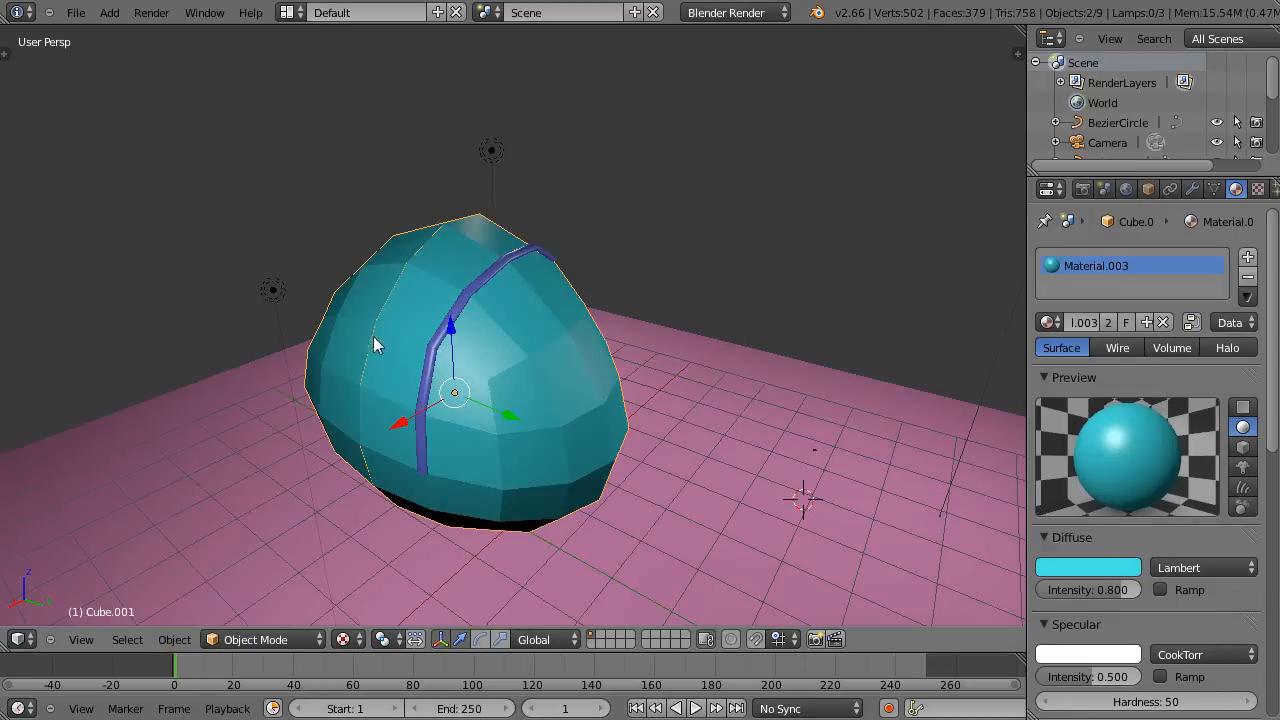
# Step: Select the separated edge loop object and rename it Rib
pyautogui.moveTo(400, 457); pyautogui.dragTo(453, 463, button='middle')
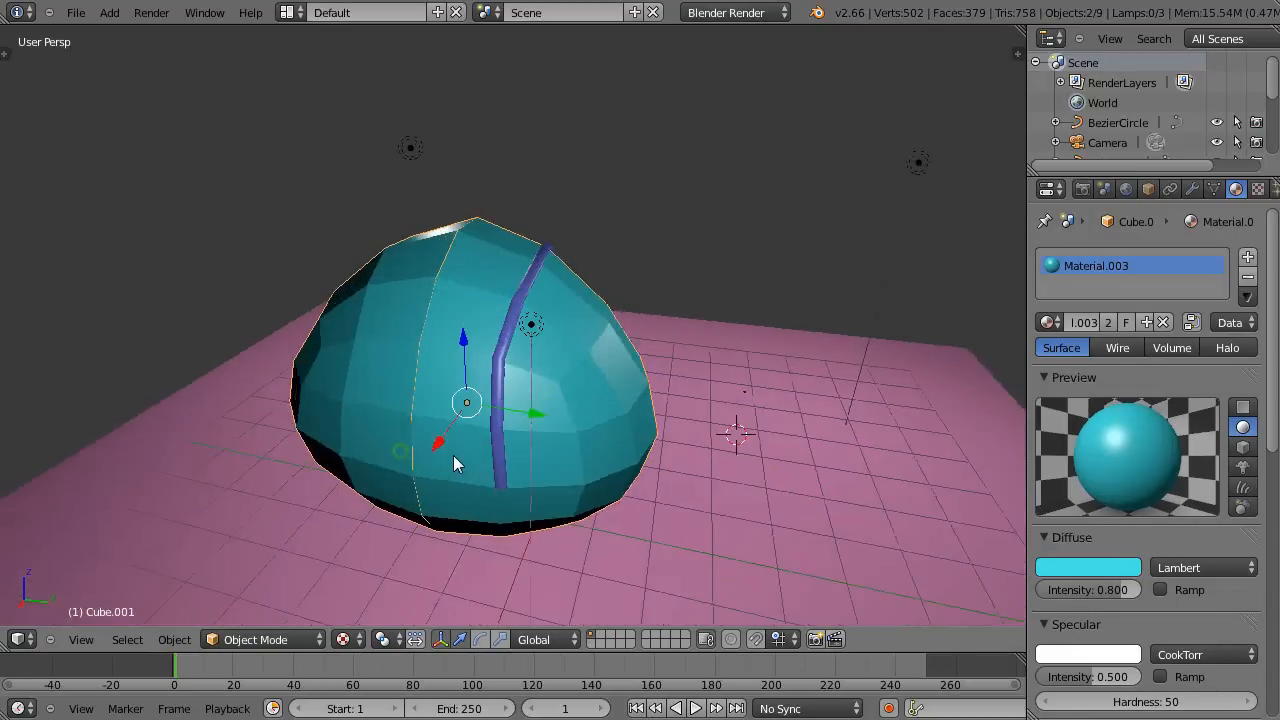
pyautogui.rightClick(417, 365)
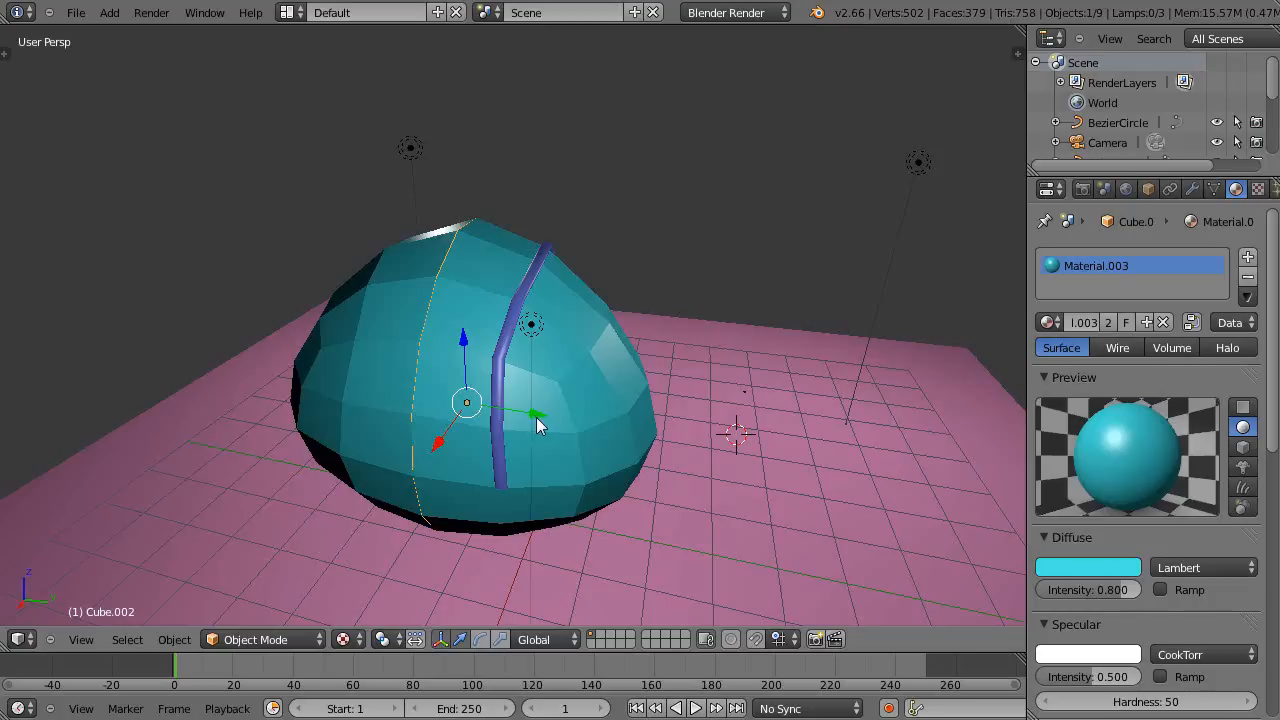
pyautogui.moveTo(536, 417); pyautogui.dragTo(507, 493)
pyautogui.moveTo(519, 375); pyautogui.dragTo(477, 430, button='middle')
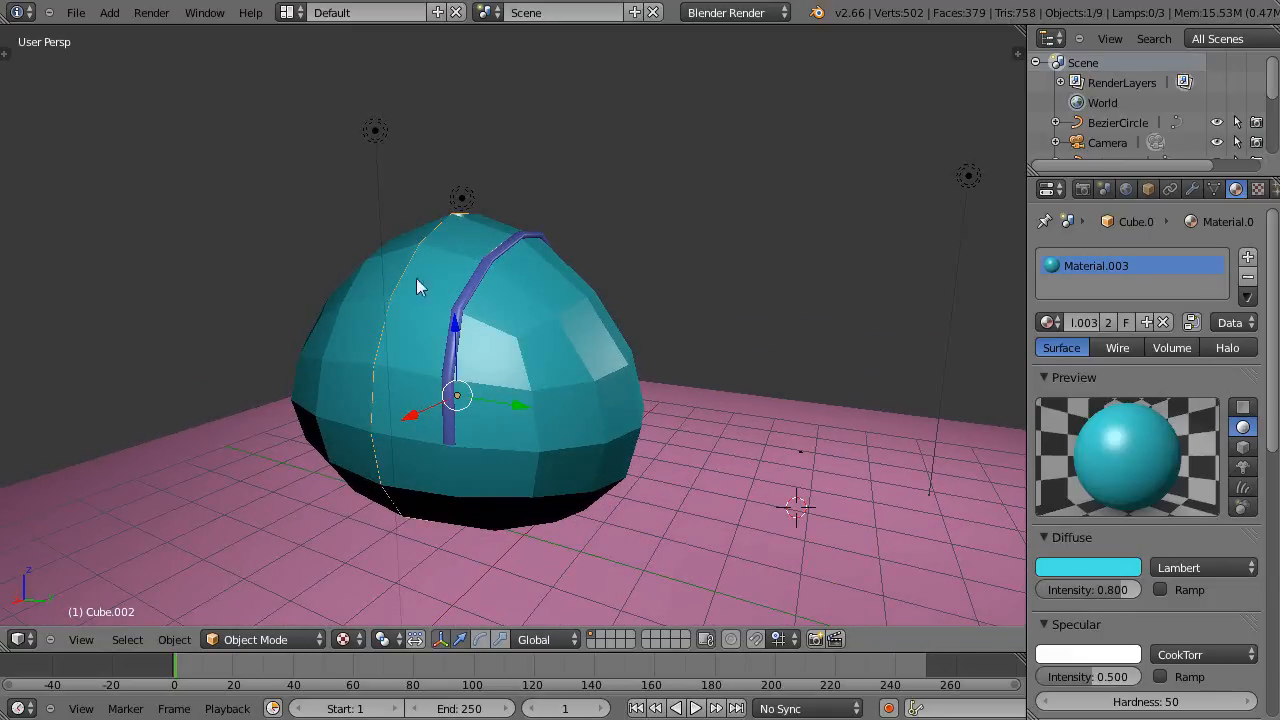
pyautogui.scroll(3, 449, 426)
pyautogui.scroll(-3, 449, 412)
pyautogui.press('n')
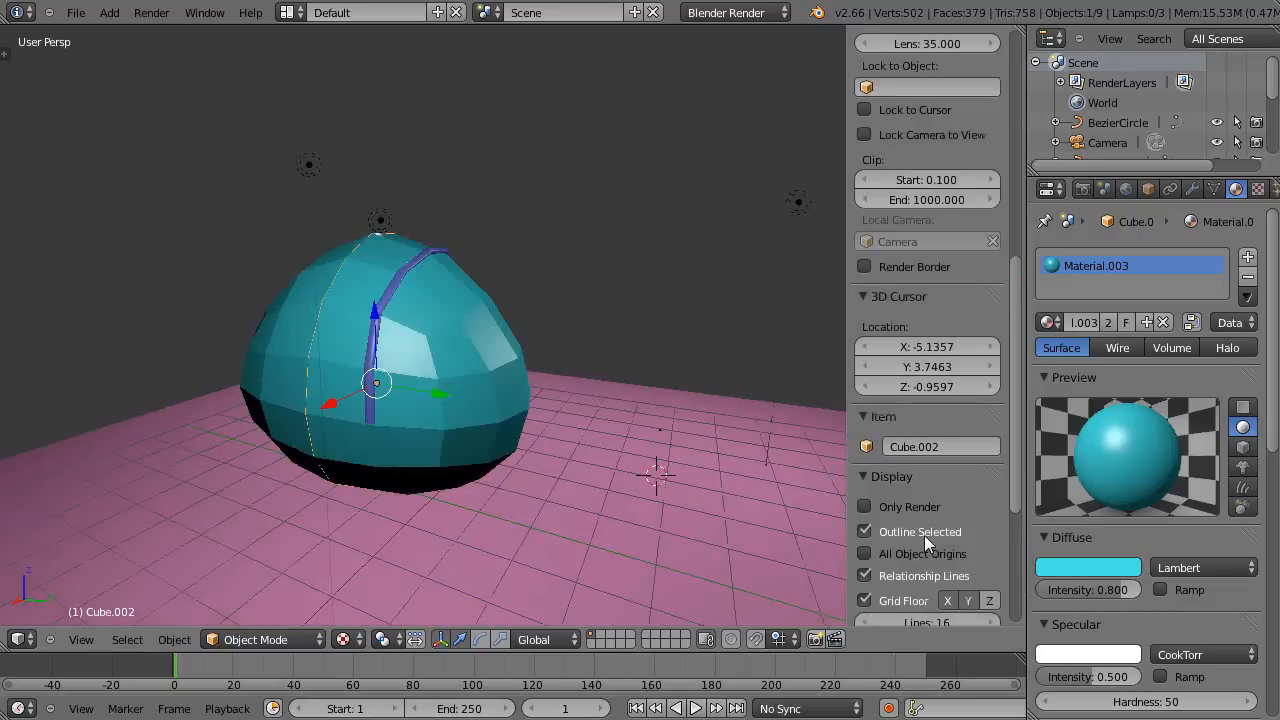
pyautogui.scroll(-5, 930, 400)
pyautogui.click(960, 250)
pyautogui.write('Rib')
pyautogui.press('Return')
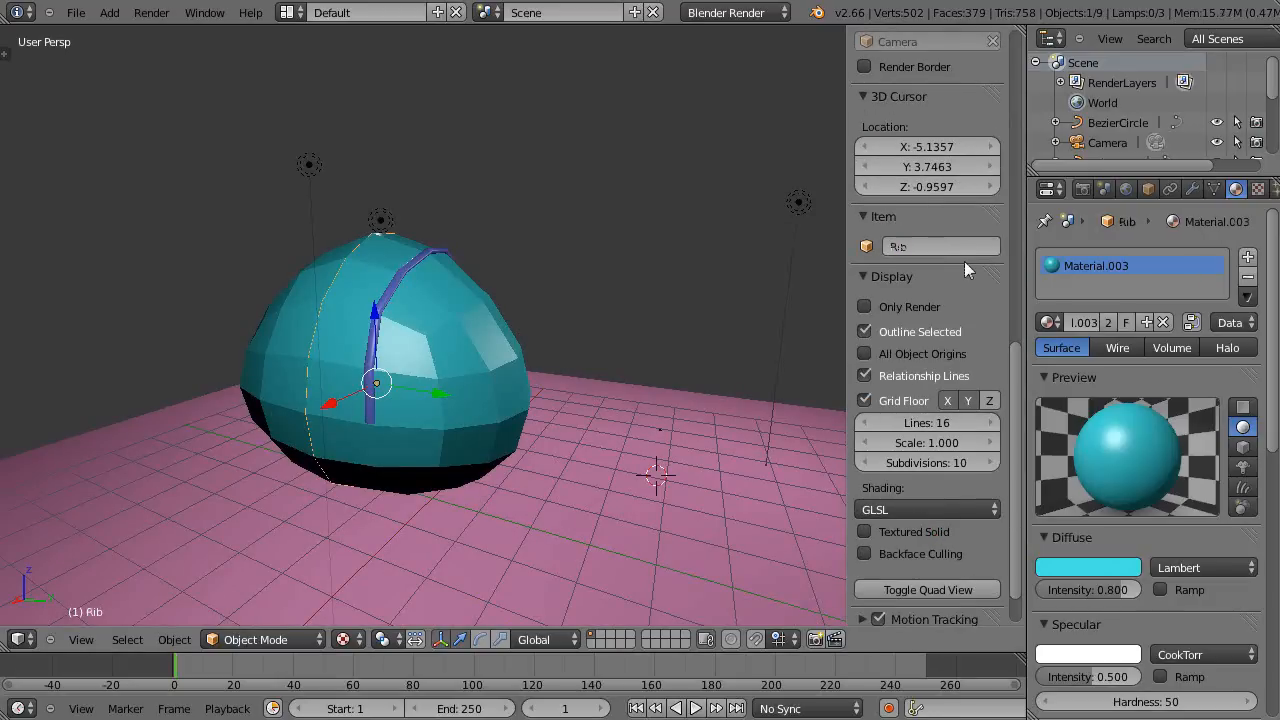
pyautogui.scroll(2, 506, 405)
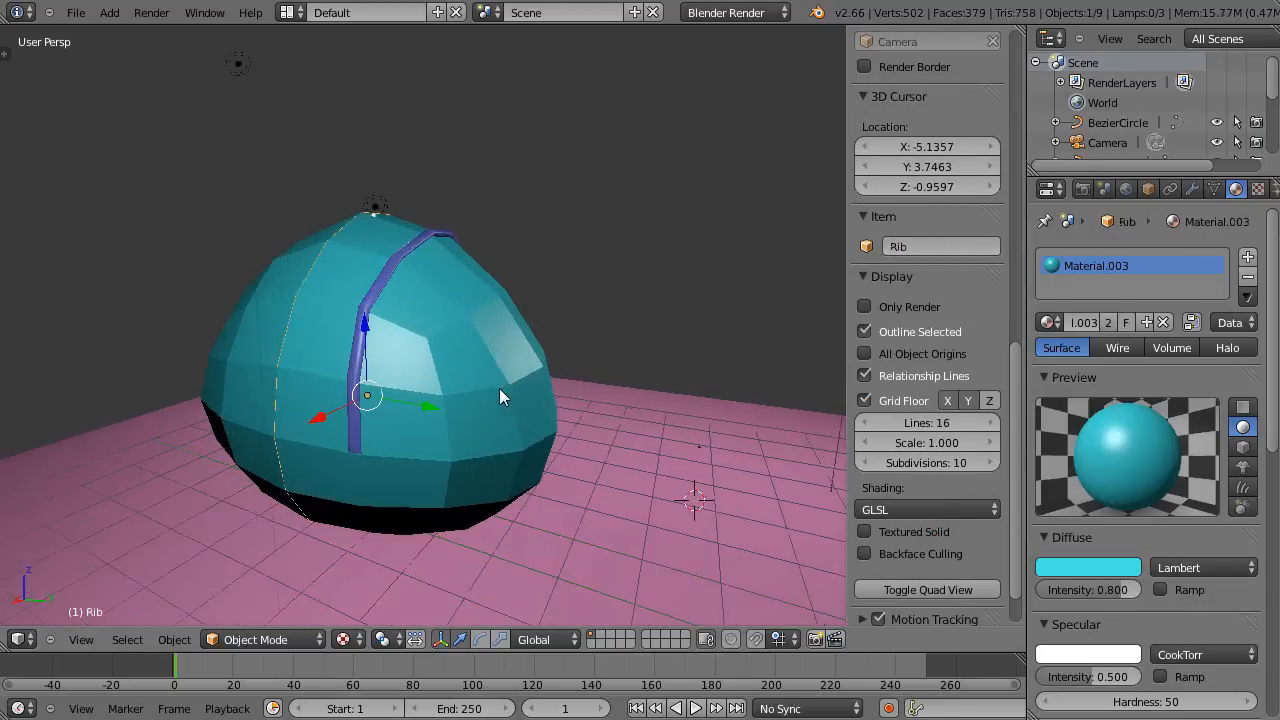
pyautogui.press('n')
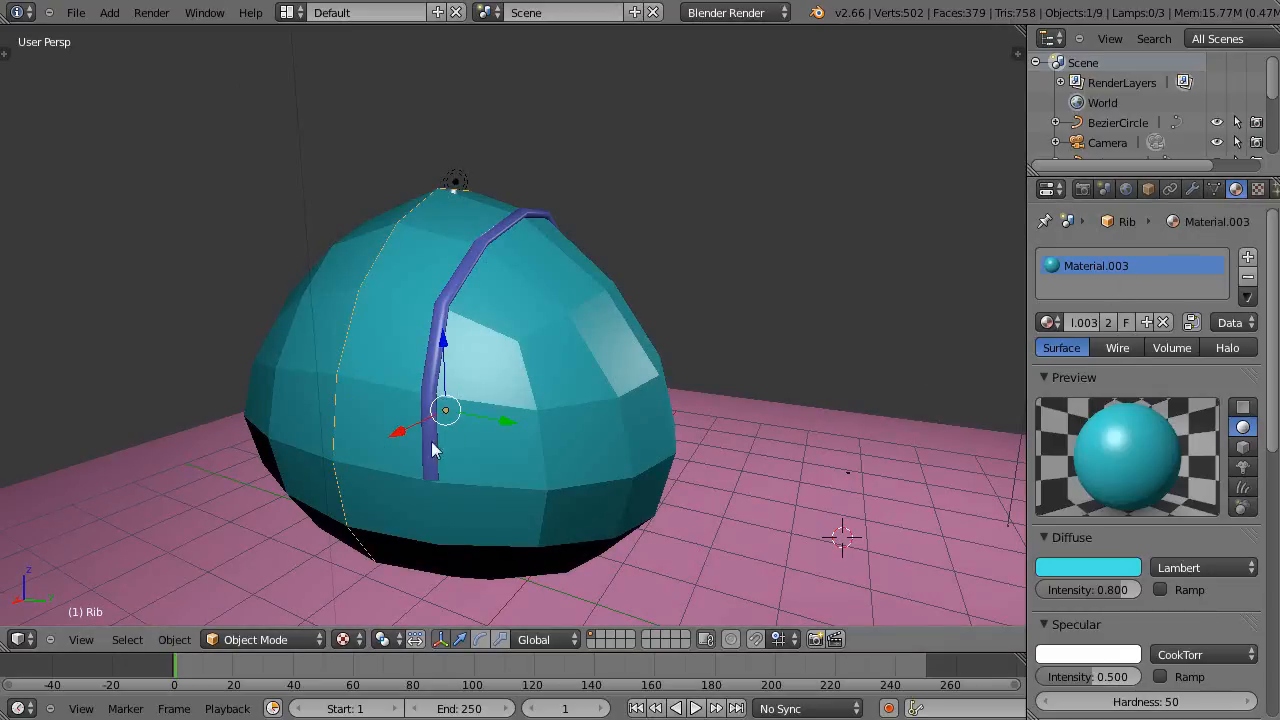
# Step: Convert the Rib object from a mesh to a curve and show its curve shape and geometry settings
pyautogui.click(172, 640)
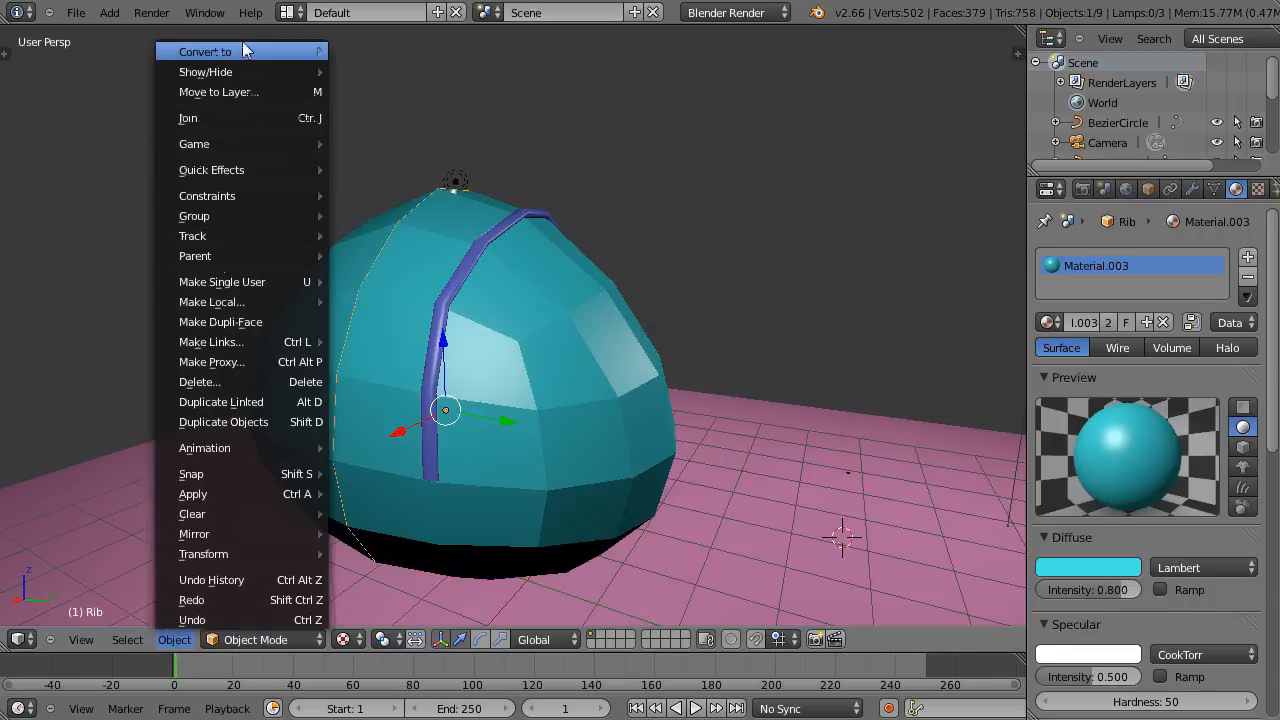
pyautogui.moveTo(243, 50)
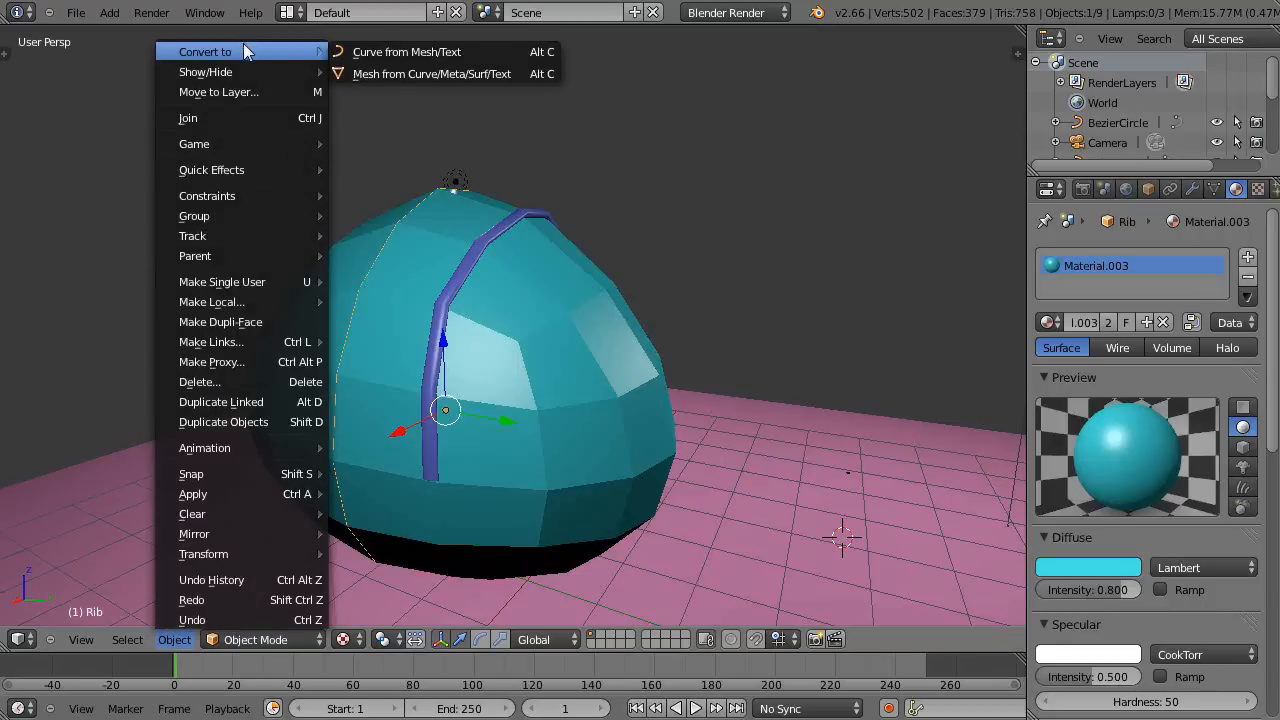
pyautogui.click(395, 56)
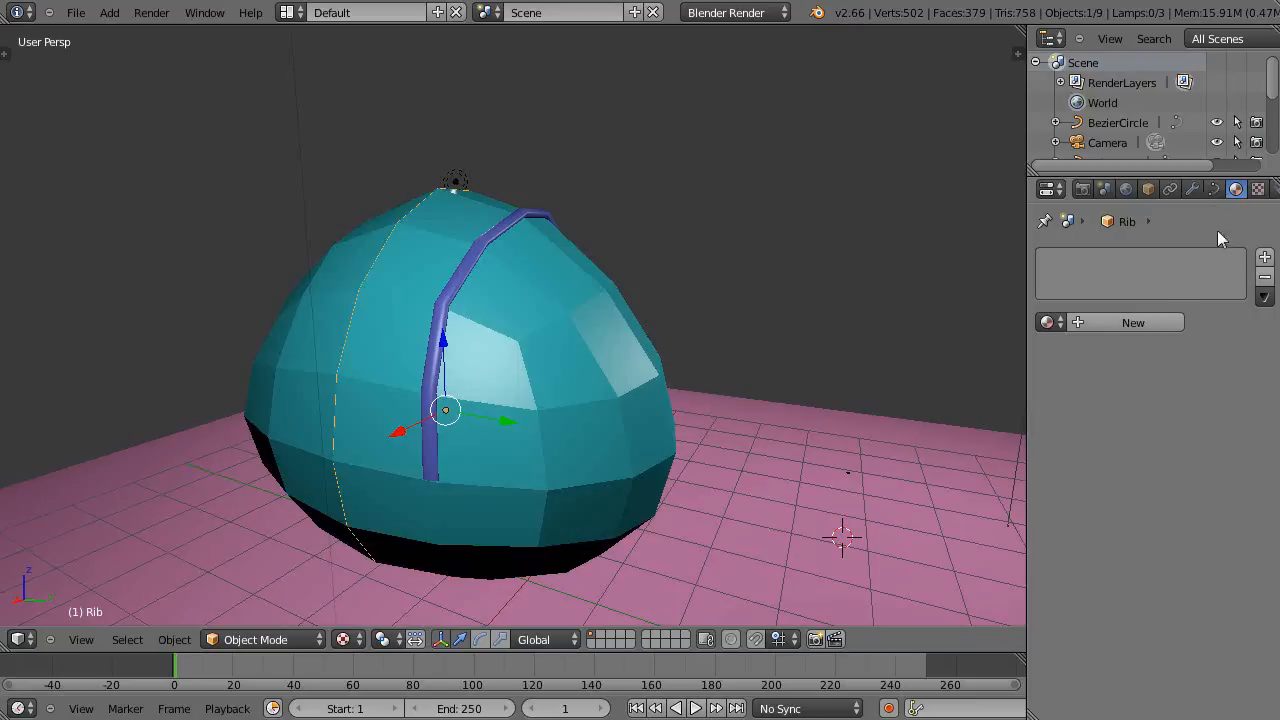
pyautogui.click(1214, 189)
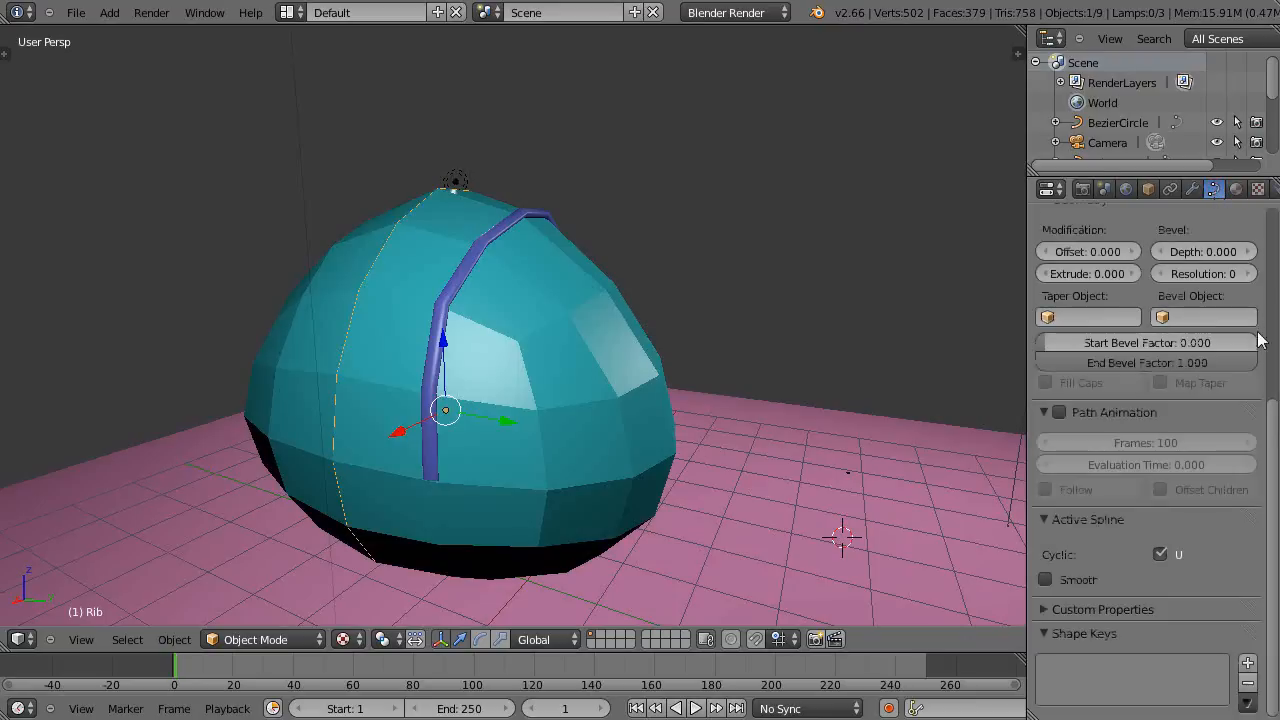
pyautogui.moveTo(1273, 432); pyautogui.dragTo(1276, 235)
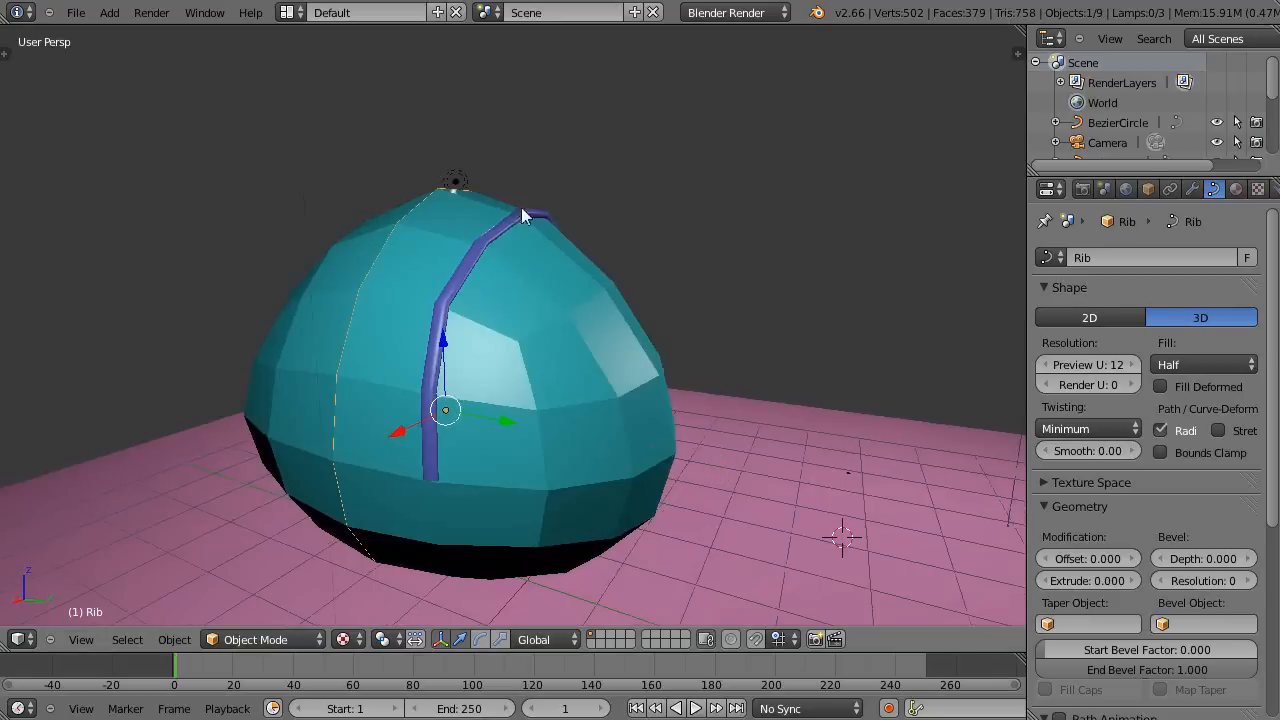
# Step: Place the 3D cursor on the floor in front of the egg and add a Path curve there
pyautogui.moveTo(430, 383); pyautogui.dragTo(431, 422, button='middle')
pyautogui.scroll(5, 440, 400)
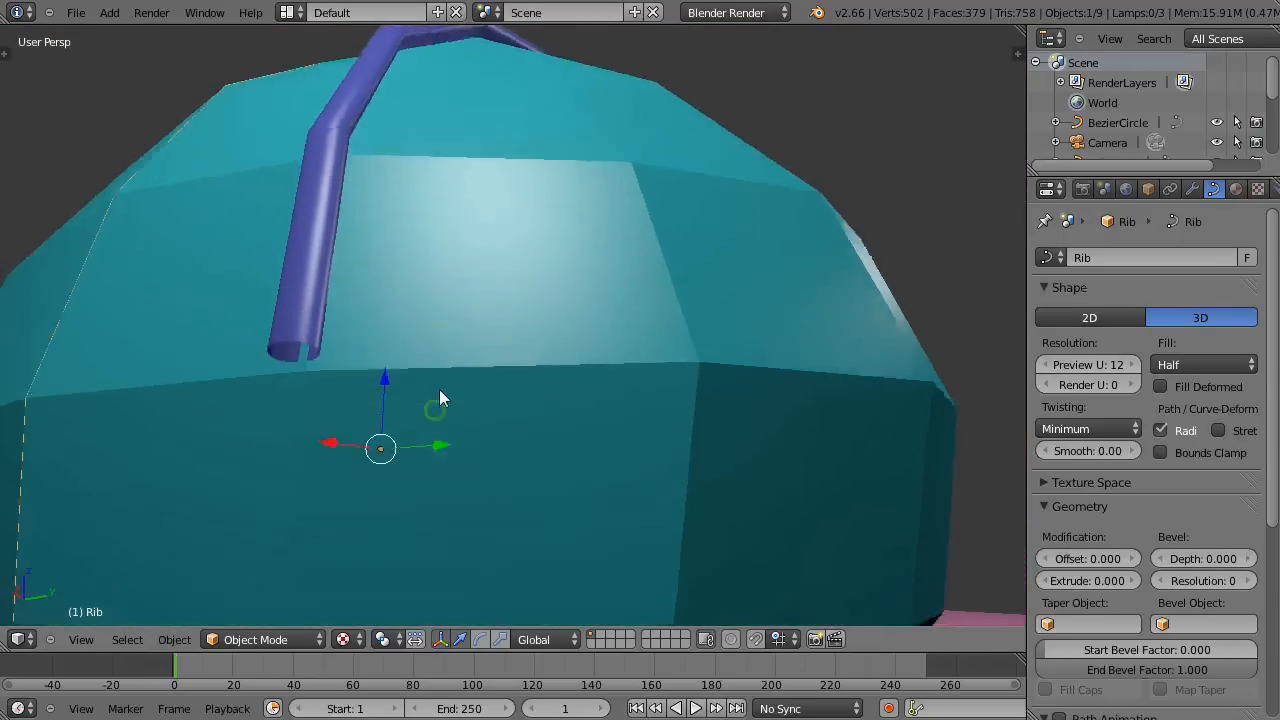
pyautogui.scroll(-8, 431, 299)
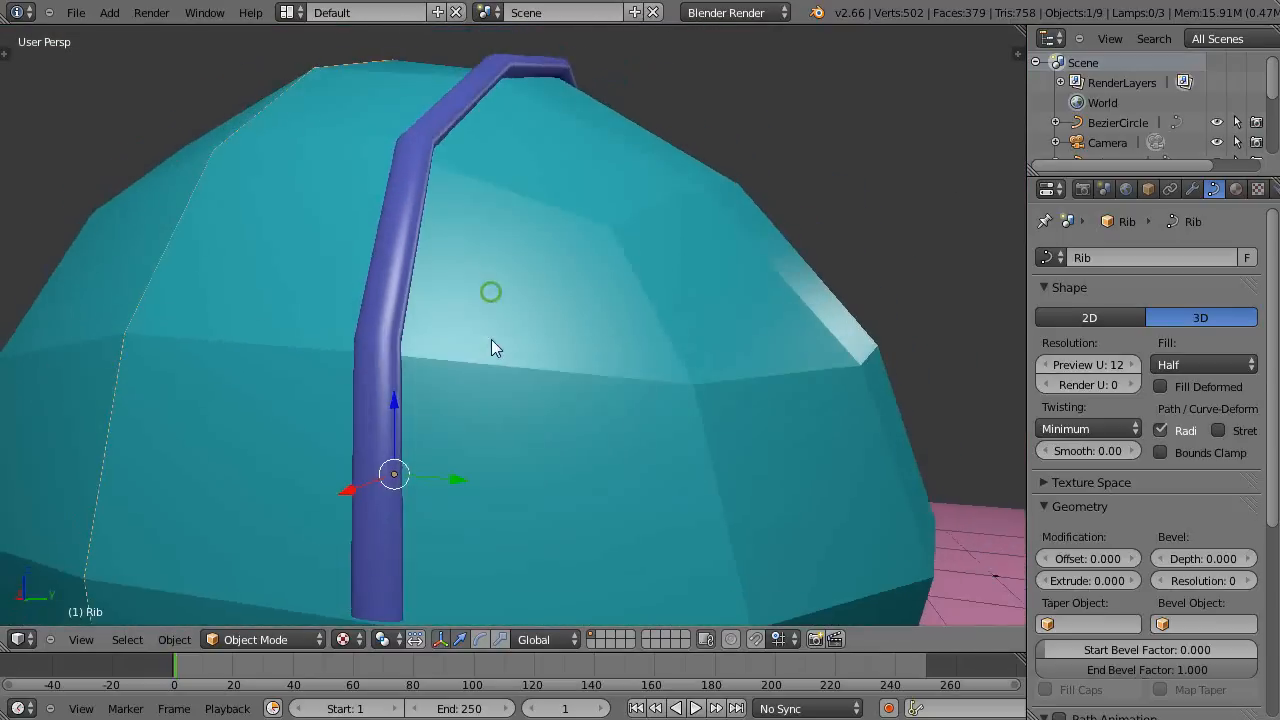
pyautogui.moveTo(491, 345); pyautogui.dragTo(535, 412, button='middle')
pyautogui.keyDown('shift'); pyautogui.moveTo(658, 430); pyautogui.dragTo(572, 327, button='middle'); pyautogui.keyUp('shift')
pyautogui.scroll(2, 575, 478)
pyautogui.click(602, 483)
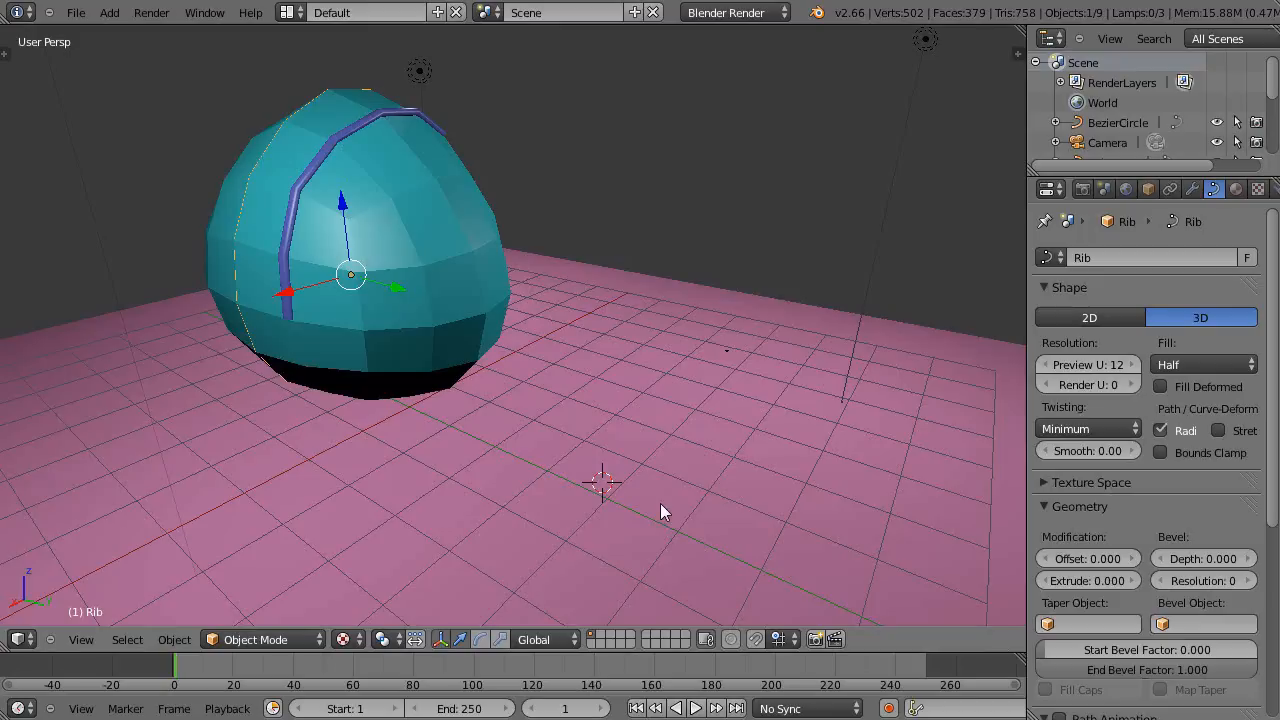
pyautogui.hotkey('shift', 'a')
pyautogui.moveTo(625, 446)
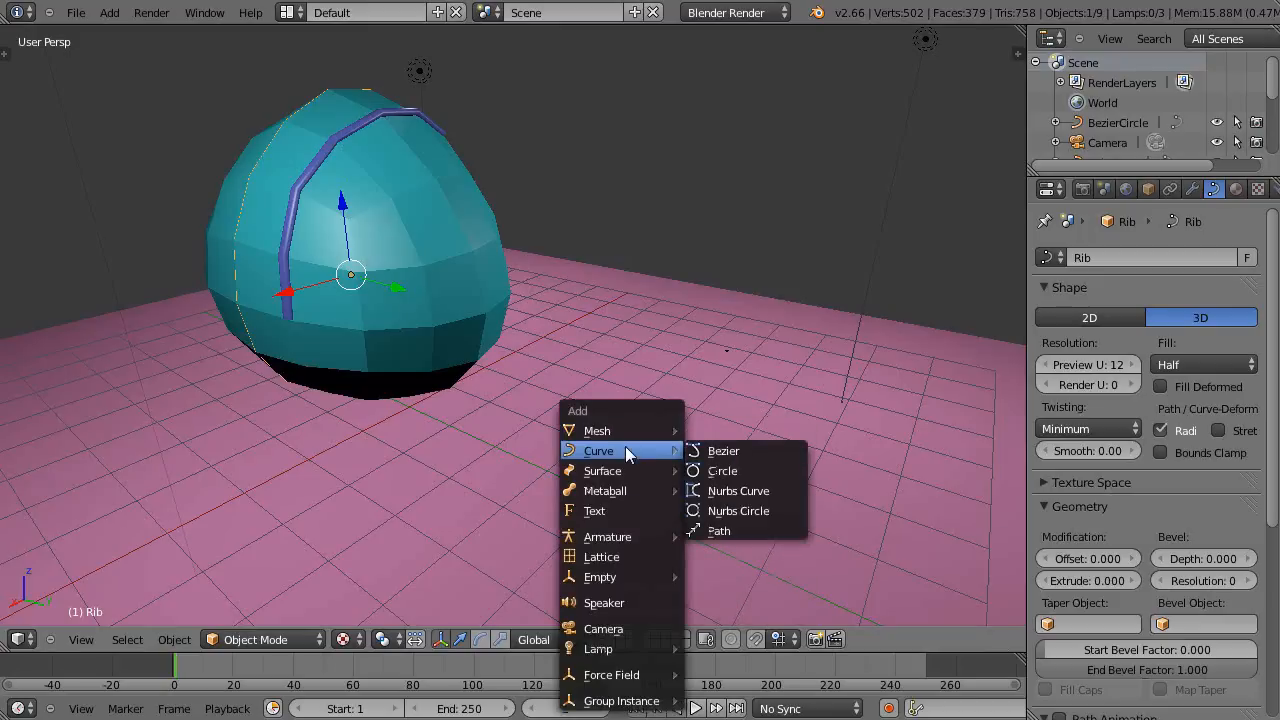
pyautogui.click(707, 531)
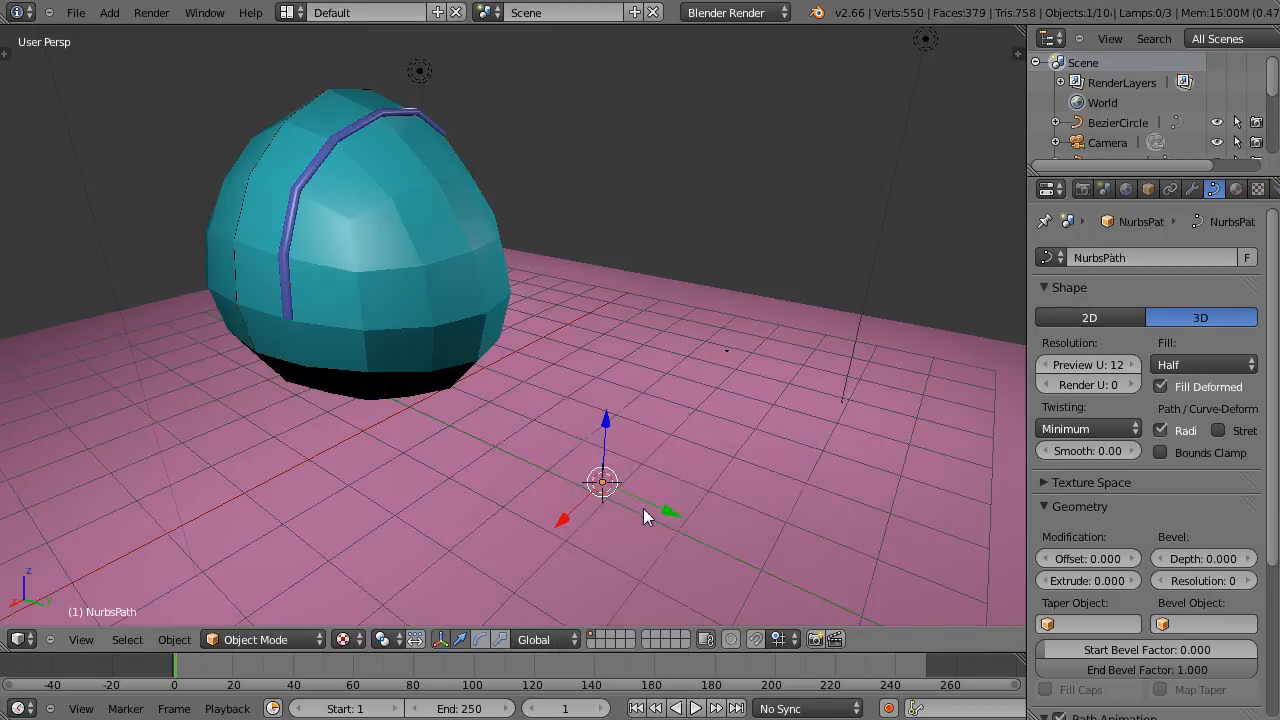
# Step: Move the new path along the Y axis, away from the 3D cursor and the egg
pyautogui.moveTo(643, 508); pyautogui.dragTo(656, 532, button='middle')
pyautogui.moveTo(674, 506); pyautogui.dragTo(686, 513)
pyautogui.moveTo(751, 536); pyautogui.dragTo(734, 494, button='middle')
pyautogui.moveTo(589, 392); pyautogui.dragTo(620, 455, button='middle')
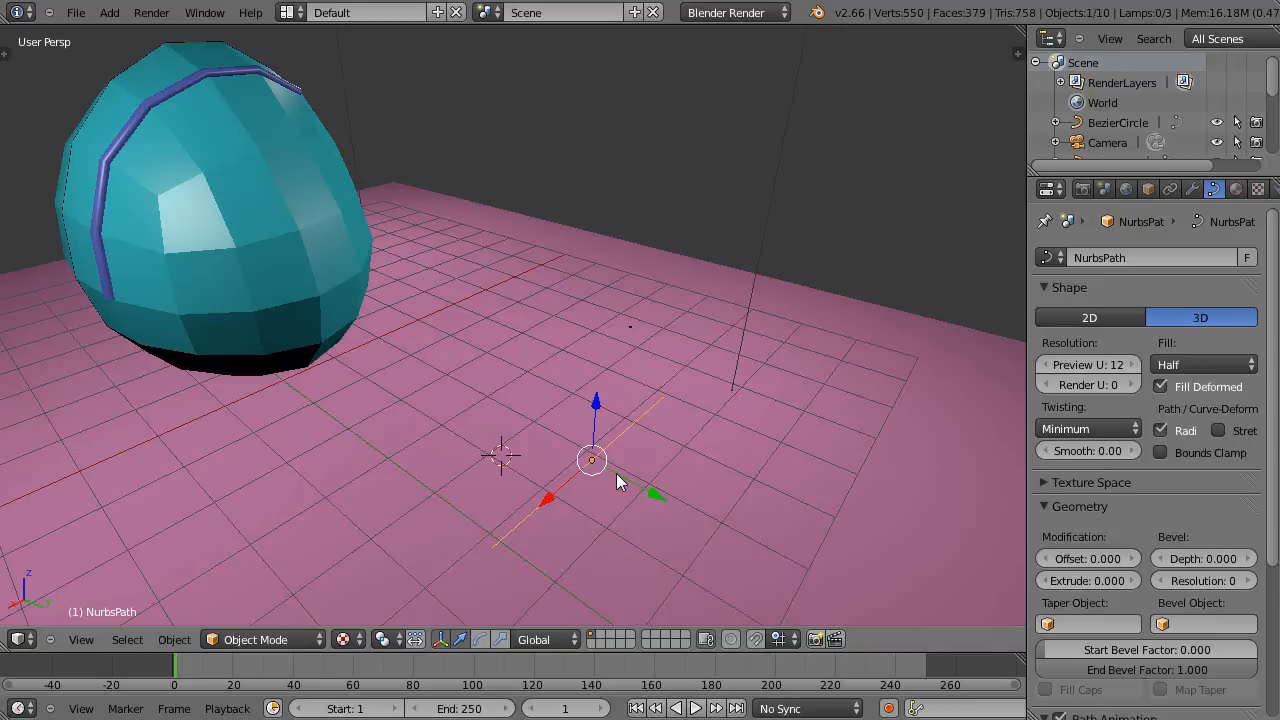
# Step: Edit the path's control points and bend the path by moving points along Y with smooth proportional editing
pyautogui.press('Tab')
pyautogui.press('KP_Decimal')
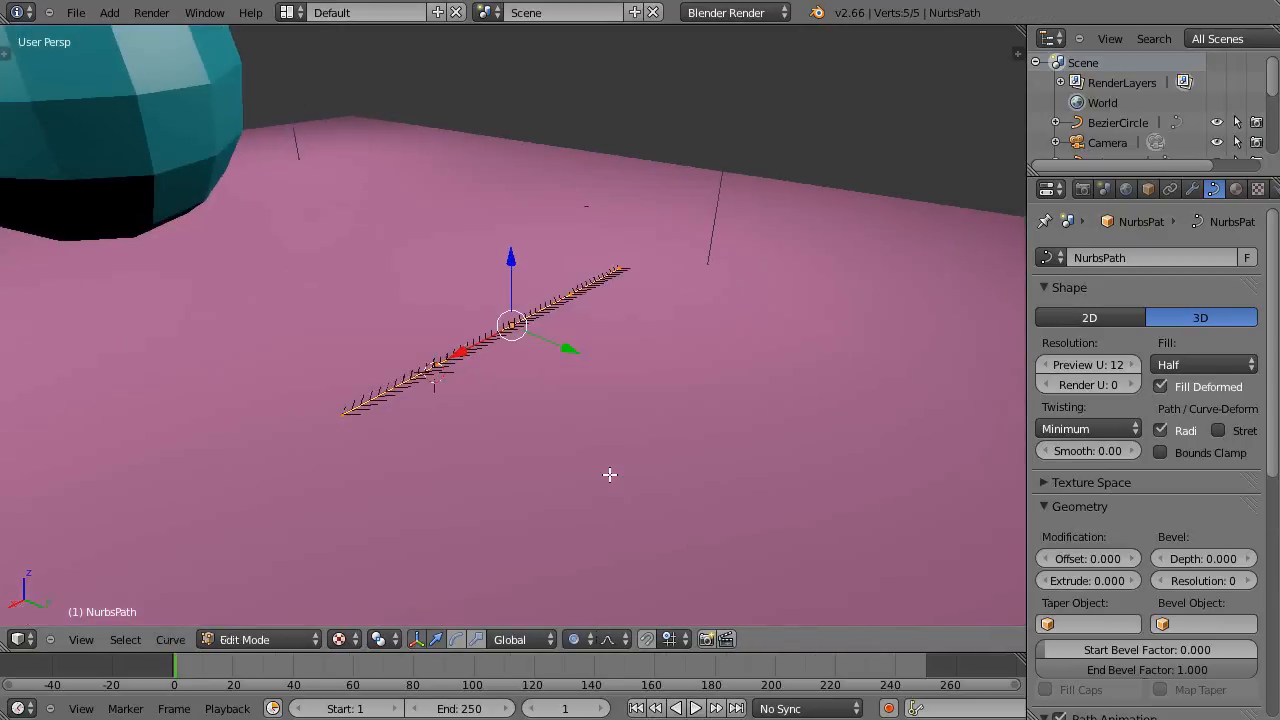
pyautogui.scroll(4, 500, 431)
pyautogui.scroll(-3, 472, 451)
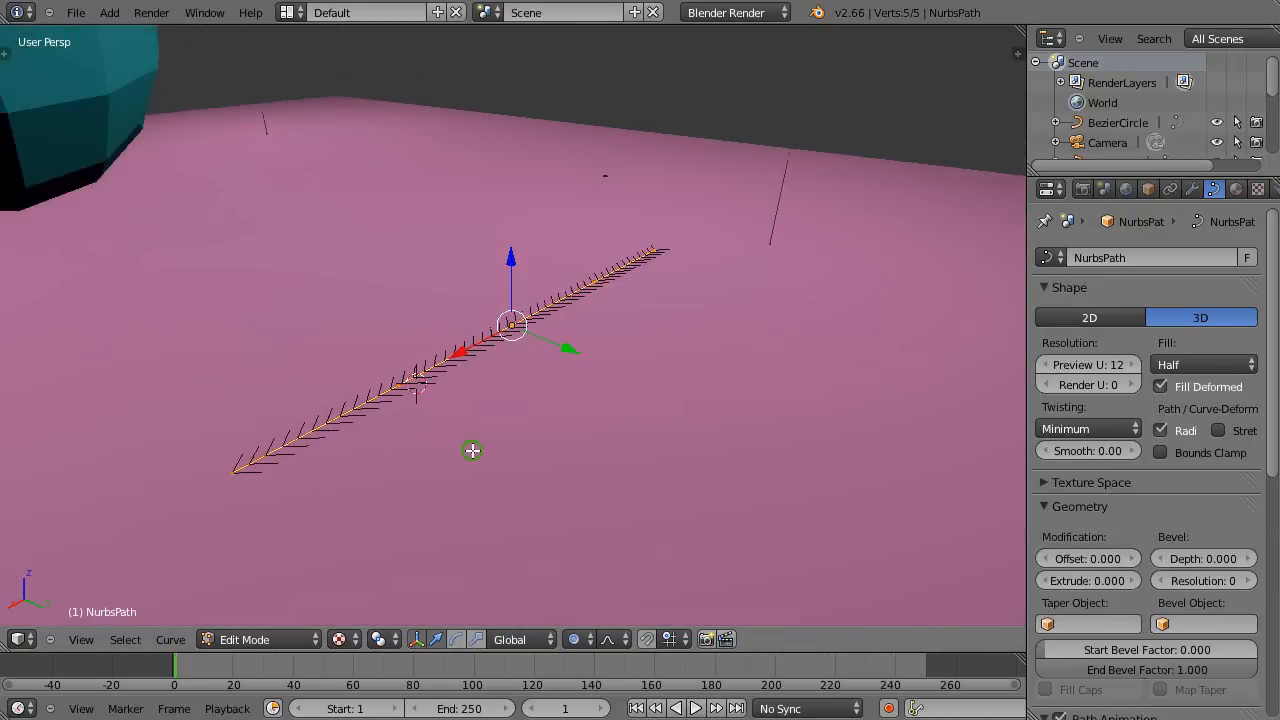
pyautogui.rightClick(232, 482)
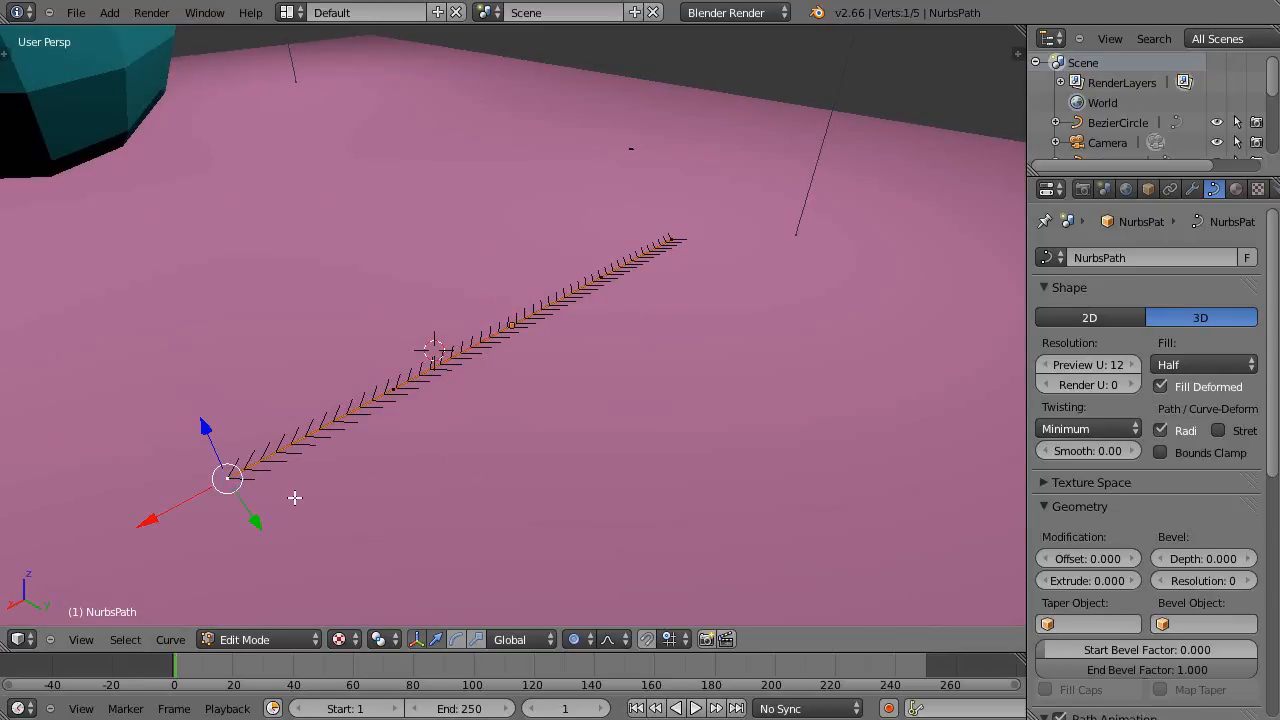
pyautogui.press('g')
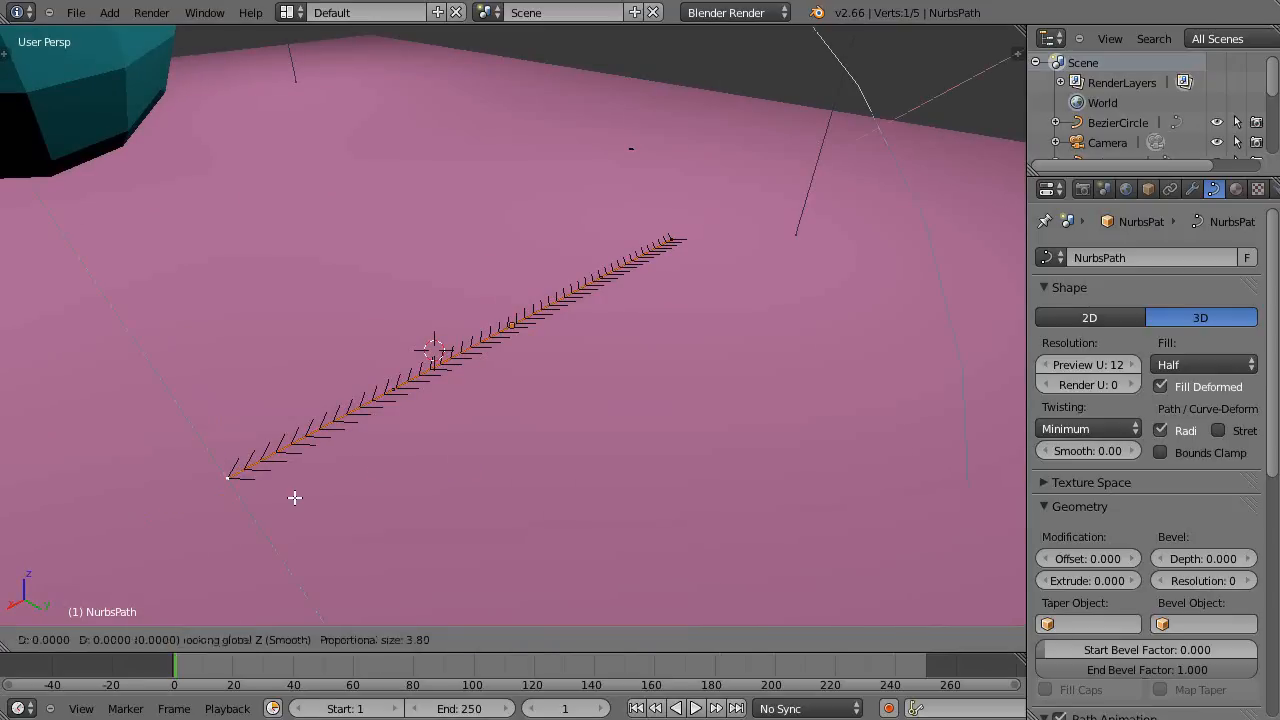
pyautogui.press('z')
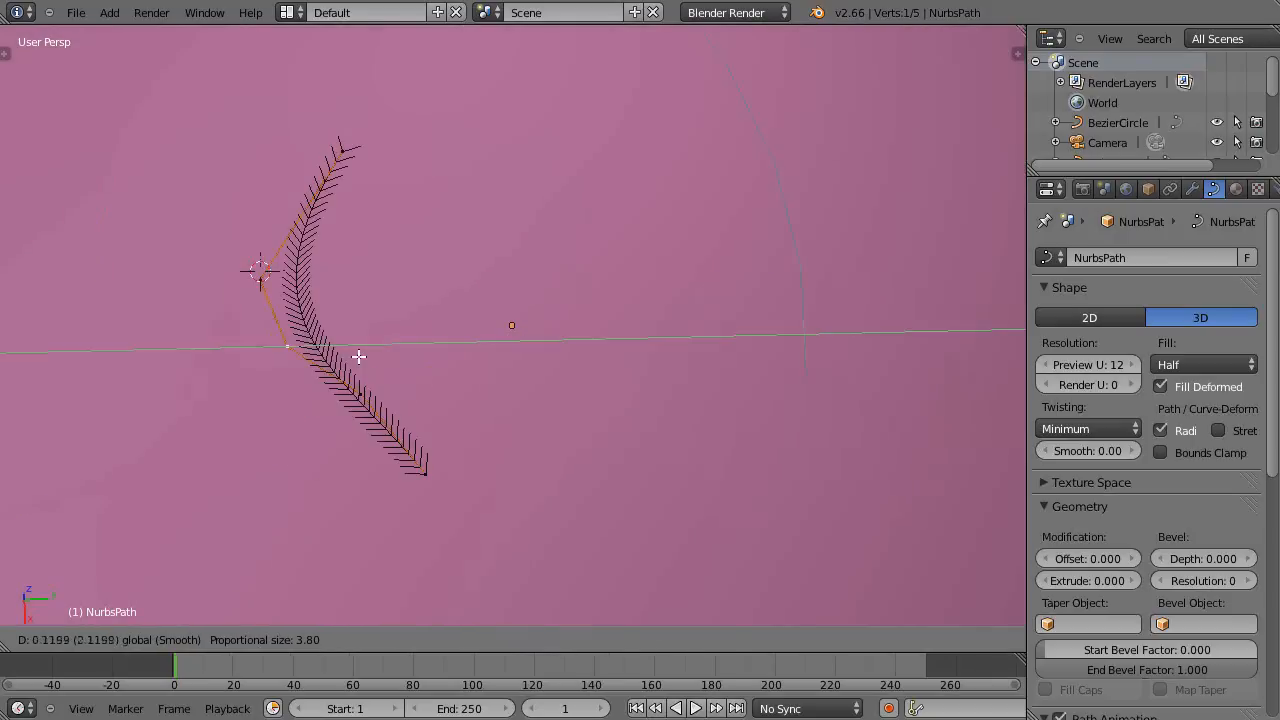
pyautogui.click(358, 356)
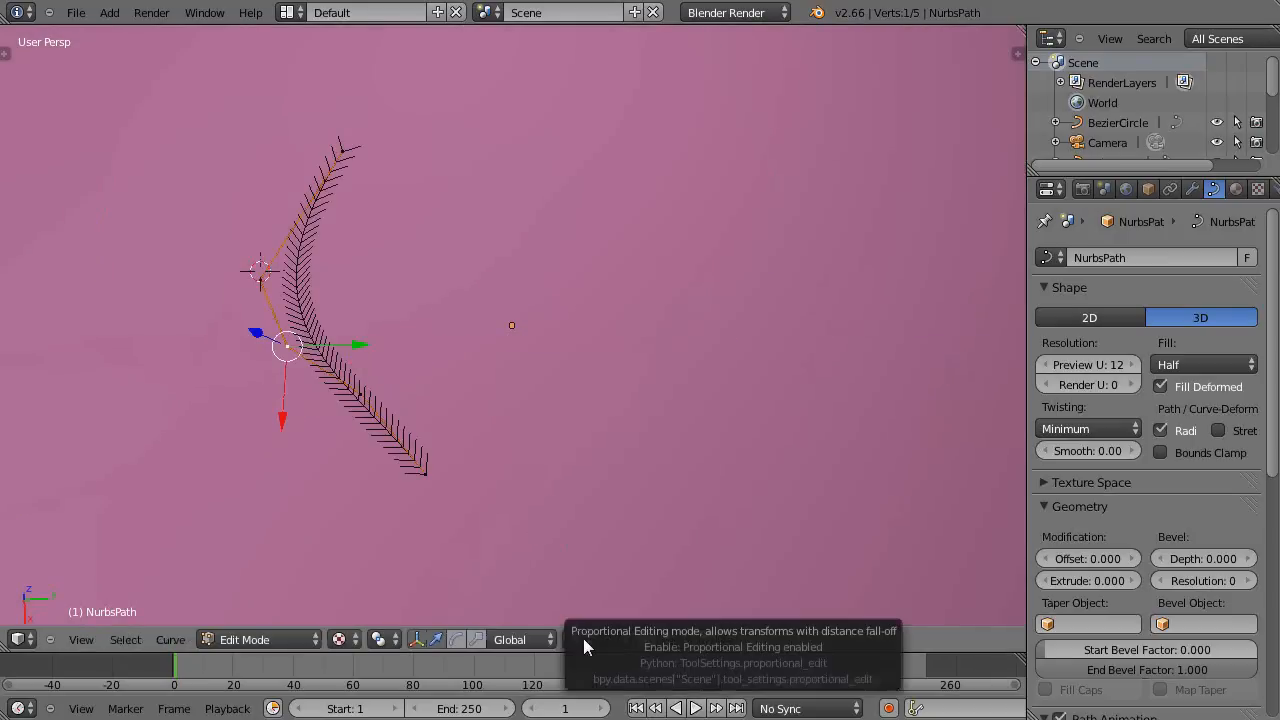
# Step: Turn off proportional editing and move the path's middle control point about 2.94 along Y to form a long point
pyautogui.press('o')
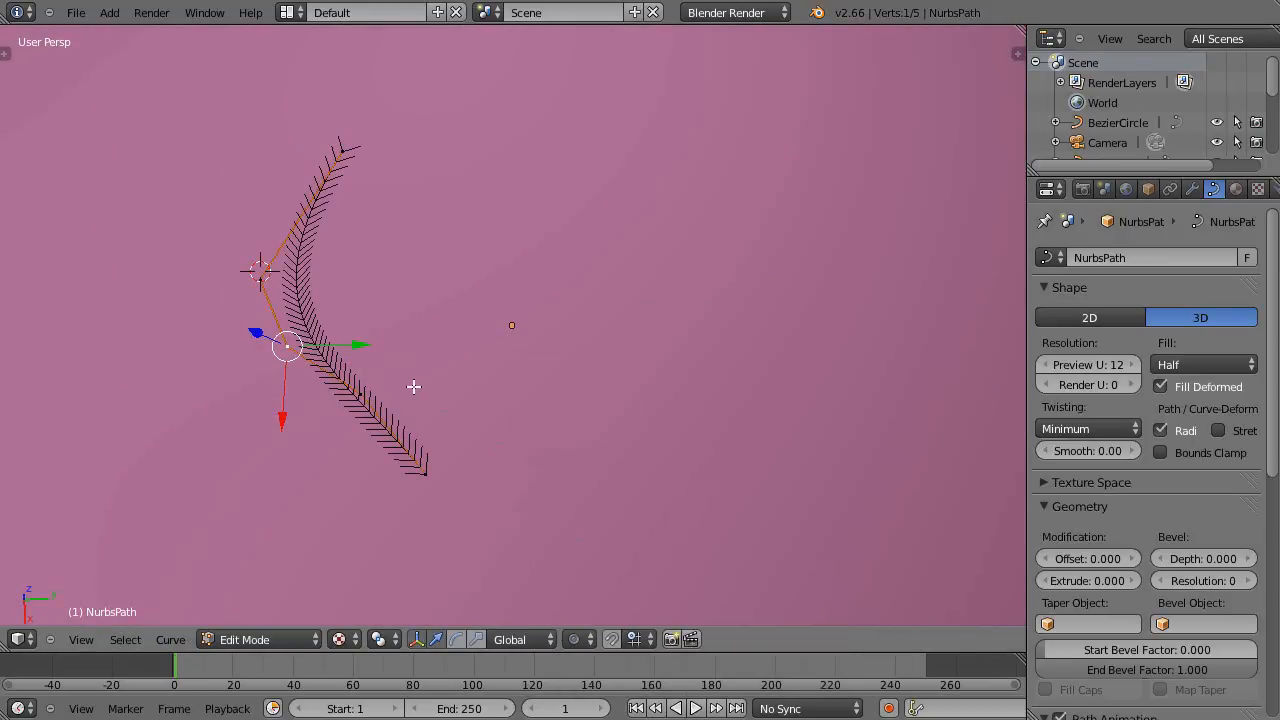
pyautogui.press('g')
pyautogui.press('y')
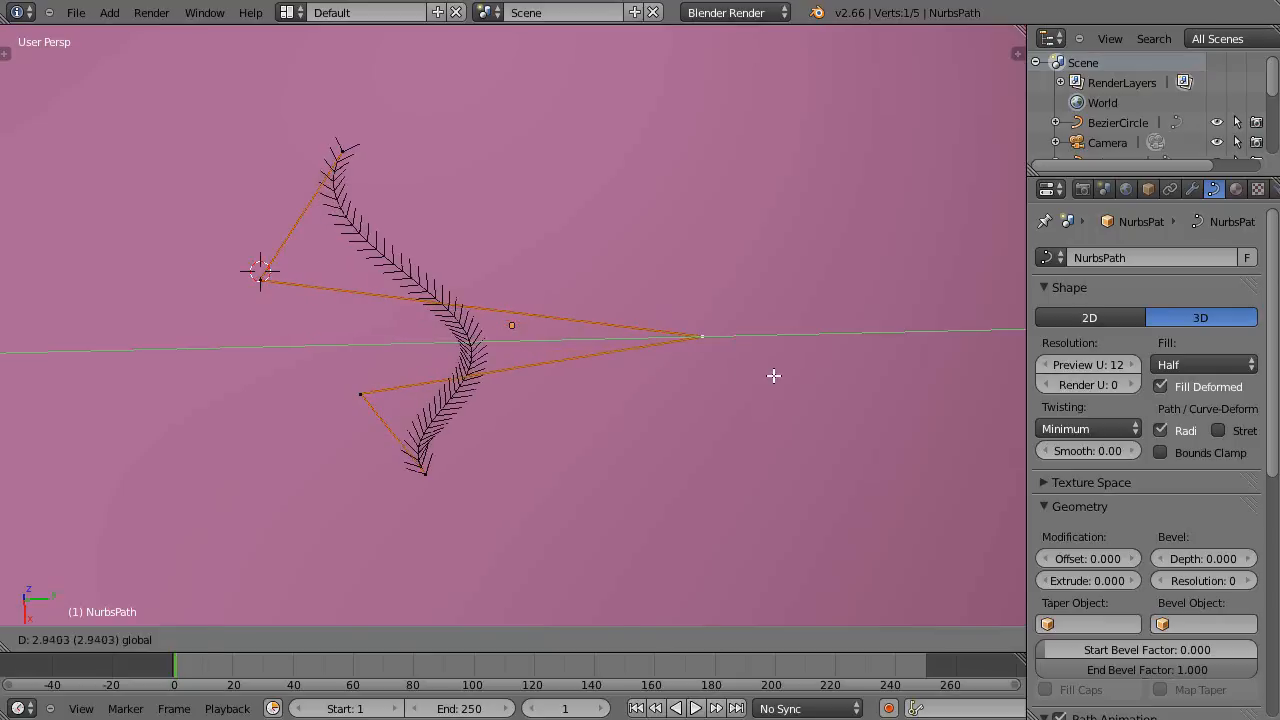
pyautogui.click(773, 375)
# Step: Move the control point between the middle point and the near end along Y, opposite to the long point
pyautogui.rightClick(360, 395)
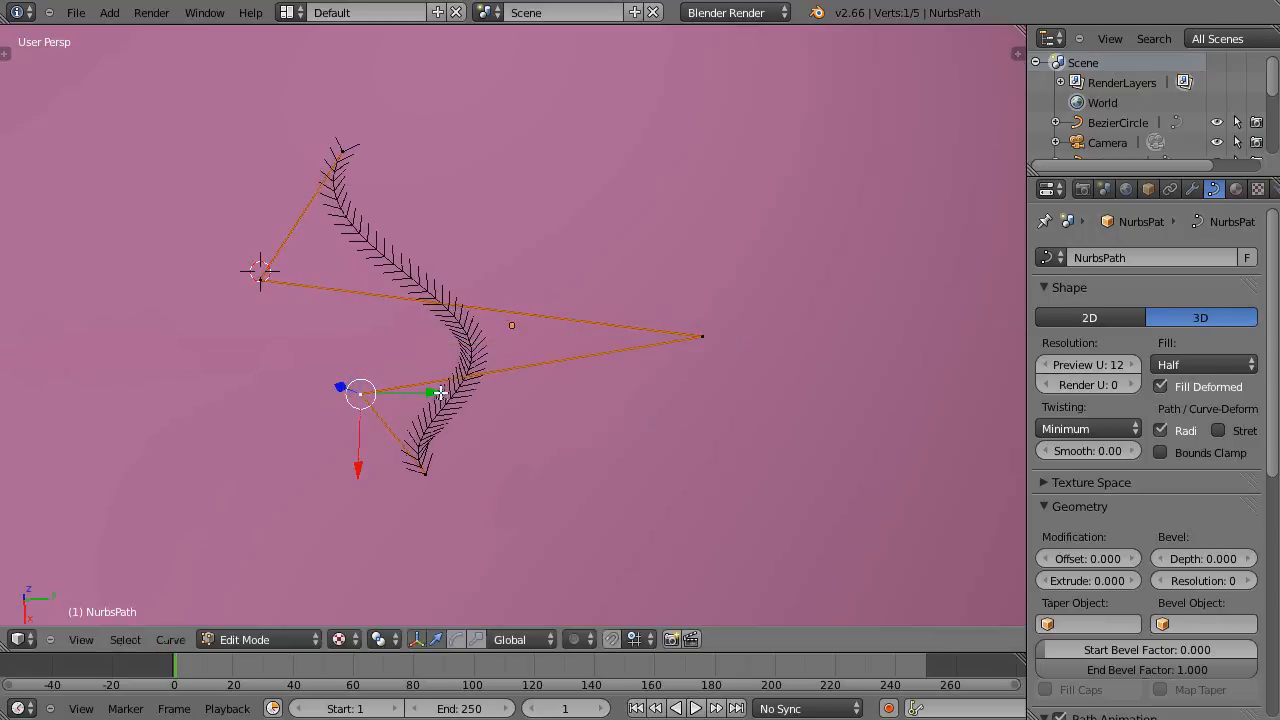
pyautogui.press('g')
pyautogui.press('y')
pyautogui.click(313, 368)
# Step: Move the path's near end point along negative Y and along X toward the opposite end of the path
pyautogui.rightClick(424, 474)
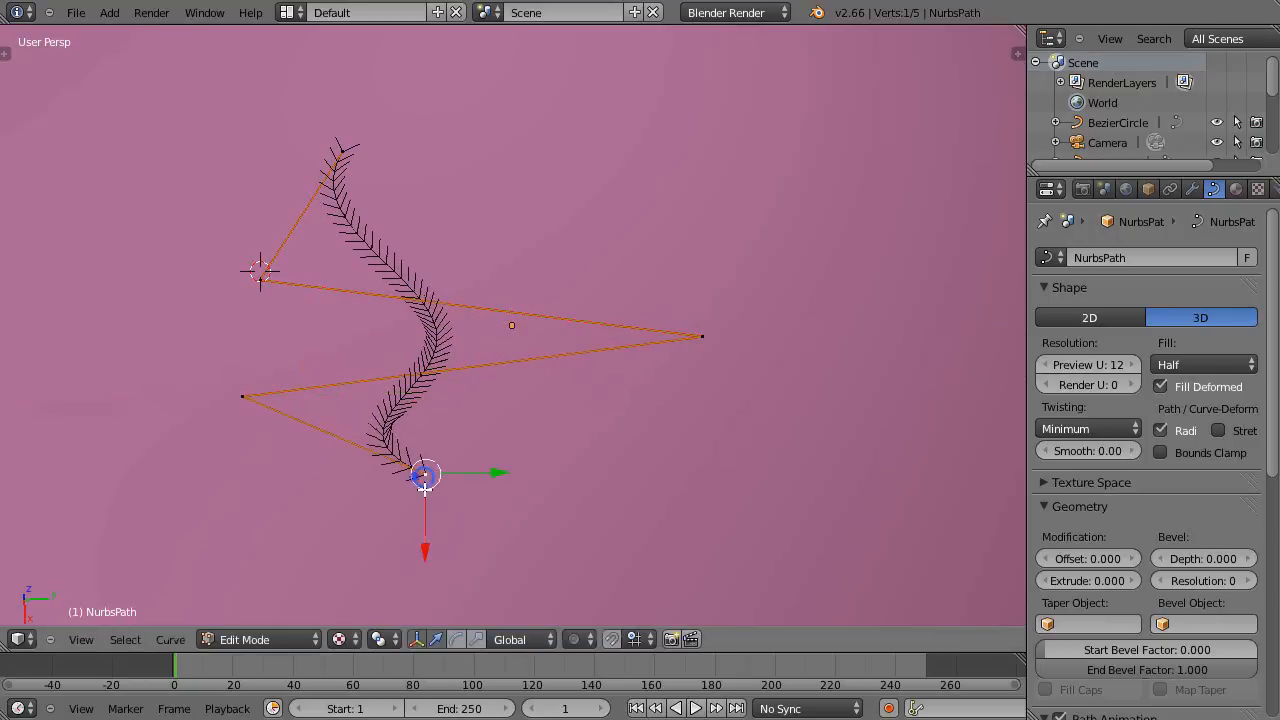
pyautogui.press('g')
pyautogui.press('y')
pyautogui.click(202, 463)
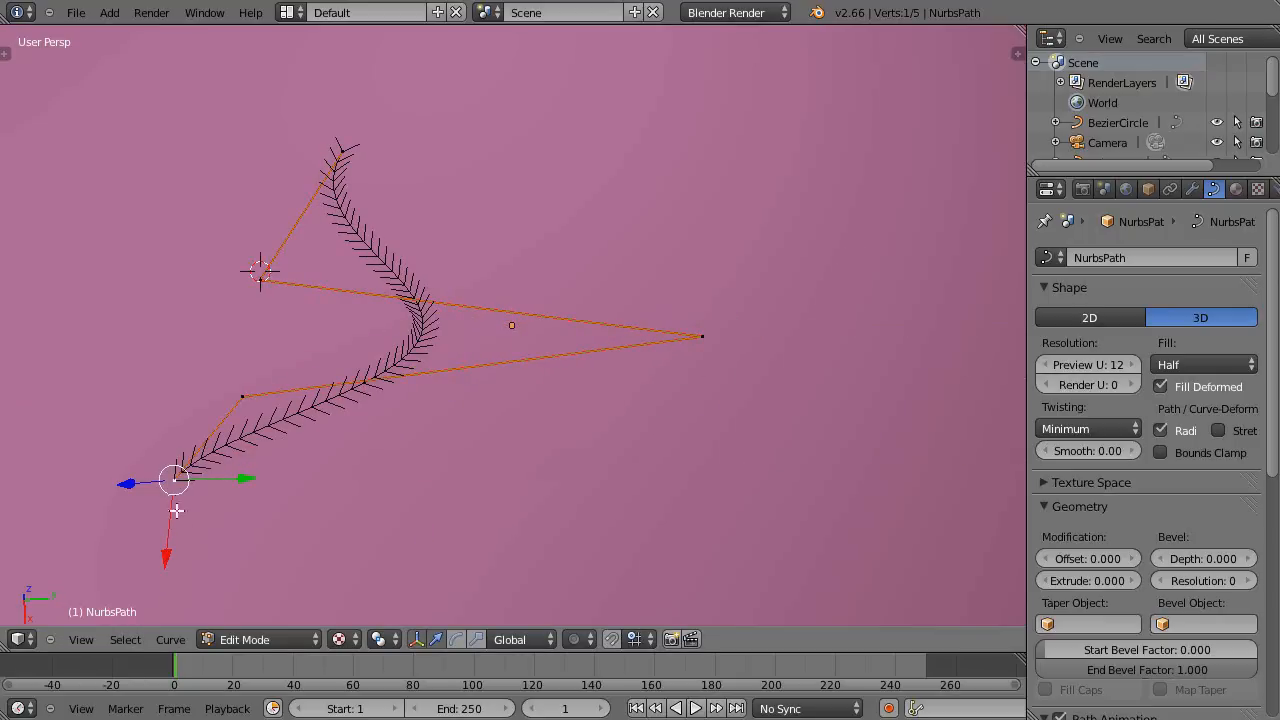
pyautogui.press('g')
pyautogui.press('x')
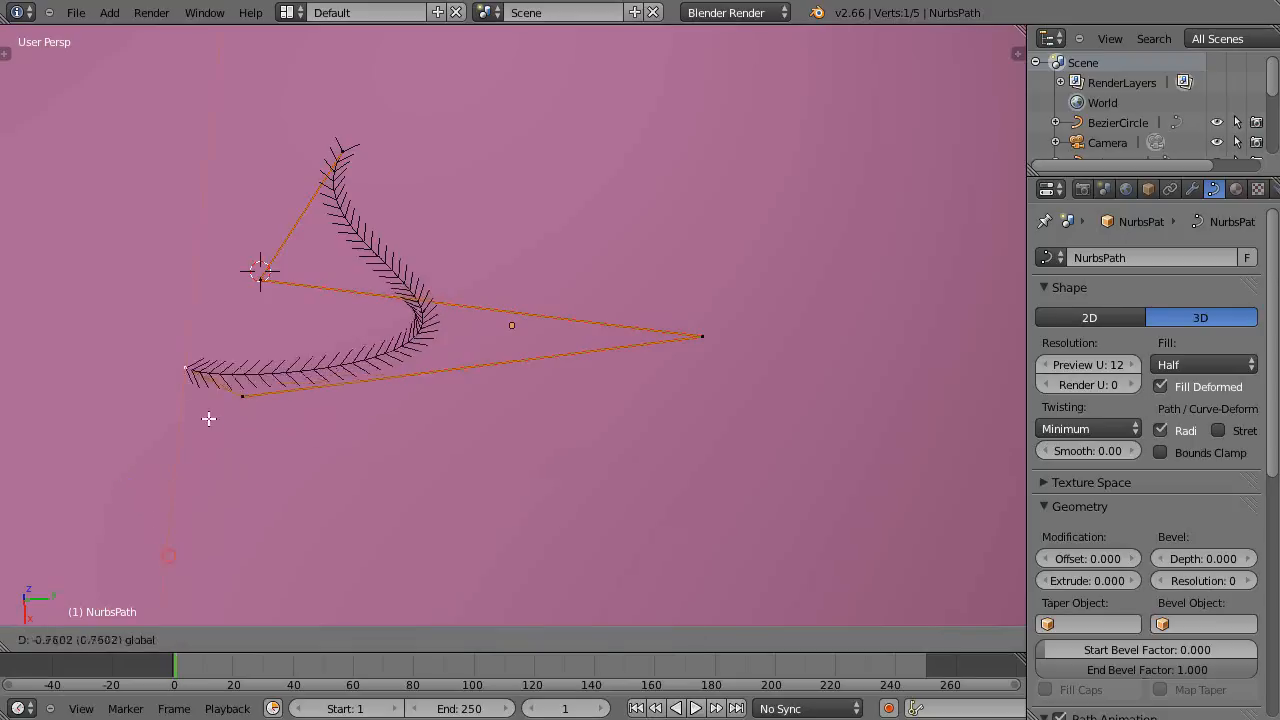
pyautogui.click(240, 335)
# Step: Move the path's far end point along Y and X so it sits close to the other end point
pyautogui.rightClick(347, 158)
pyautogui.moveTo(409, 150); pyautogui.dragTo(300, 158)
pyautogui.moveTo(228, 224); pyautogui.dragTo(212, 306)
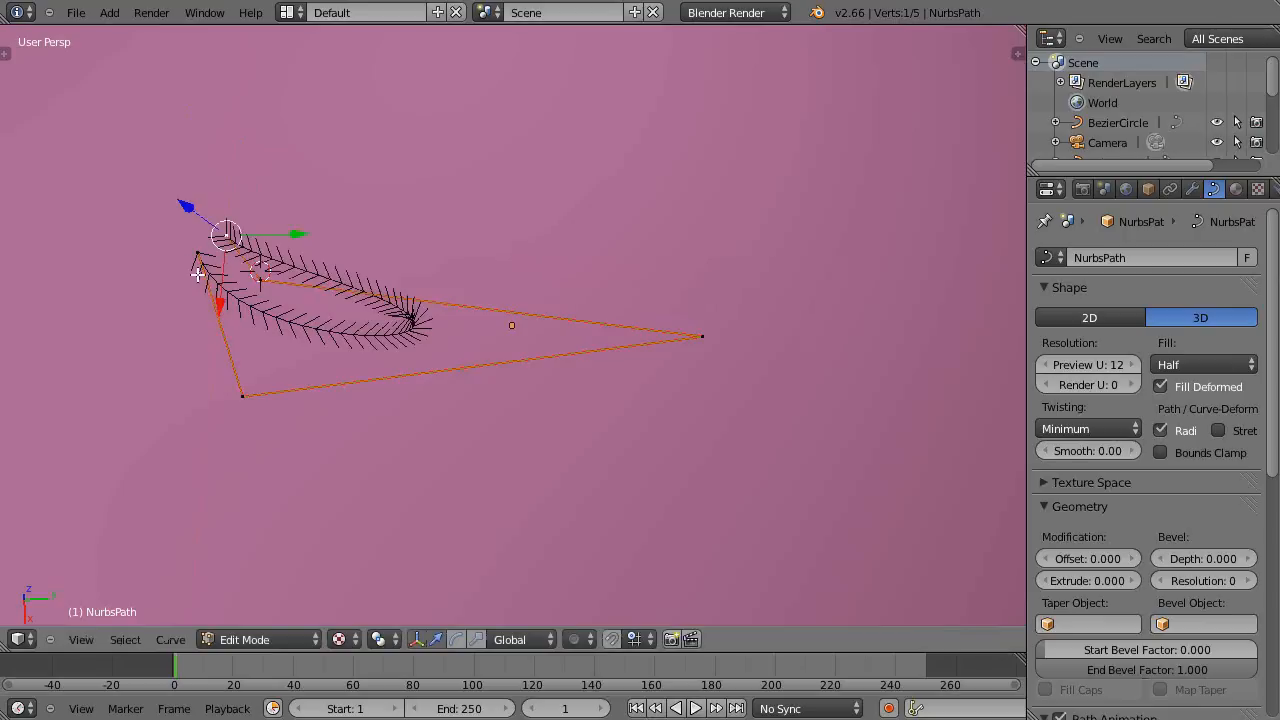
# Step: Move the first end point along Y and X onto the other end point to close the profile, and leave edit mode
pyautogui.press('g')
pyautogui.press('y')
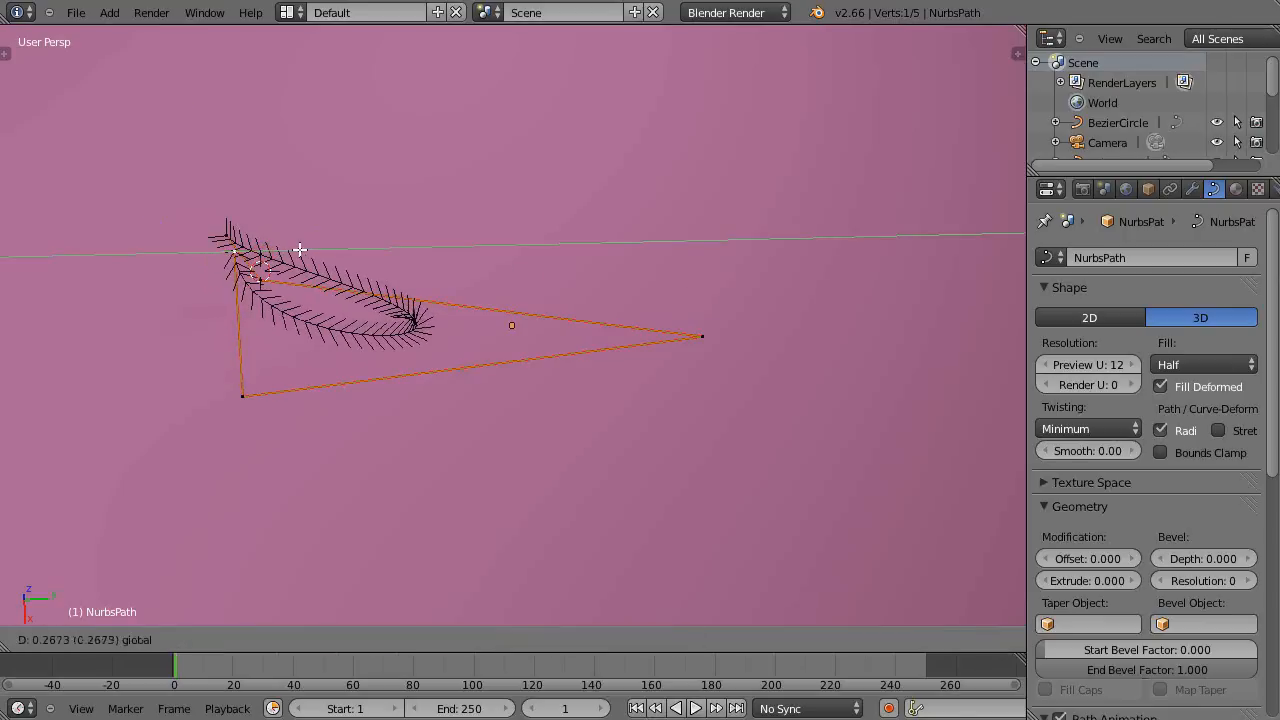
pyautogui.click(286, 251)
pyautogui.press('g')
pyautogui.press('x')
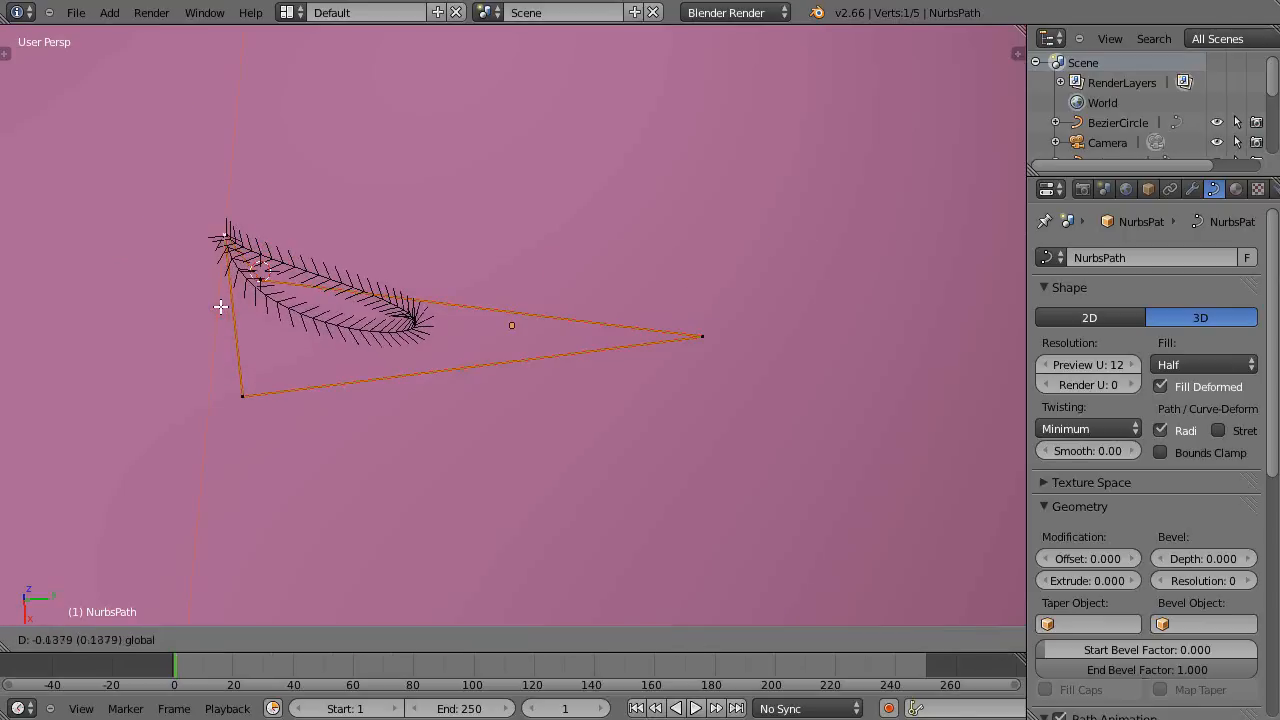
pyautogui.click(220, 307)
pyautogui.moveTo(354, 348); pyautogui.dragTo(654, 383, button='middle')
pyautogui.press('Tab')
# Step: Set the path's origin to its geometry
pyautogui.scroll(2, 636, 395)
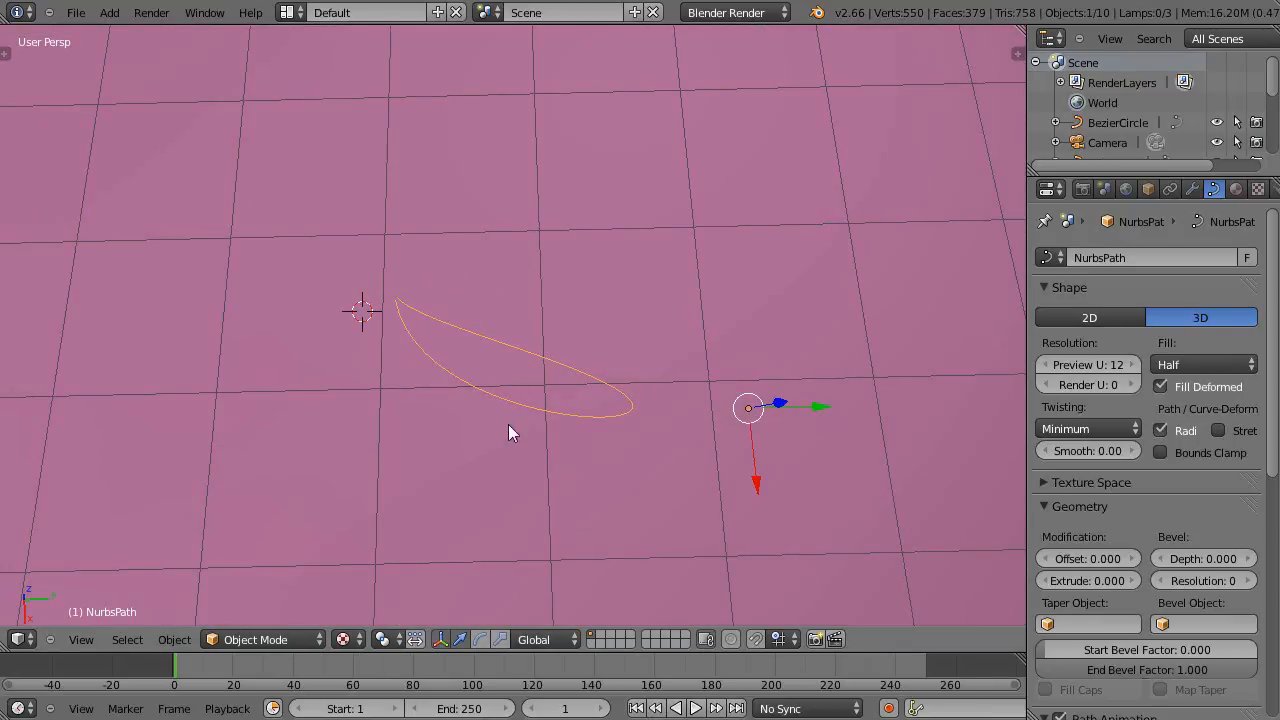
pyautogui.scroll(-1, 508, 431)
pyautogui.click(174, 639)
pyautogui.moveTo(203, 556)
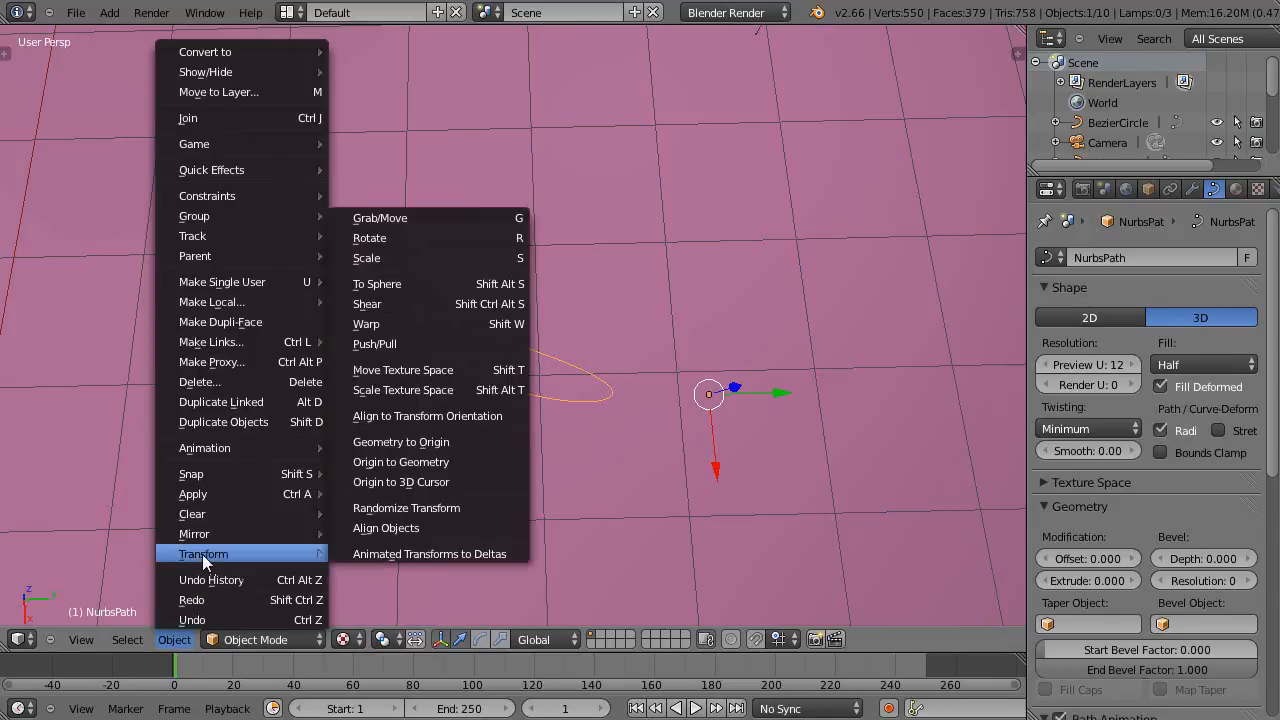
pyautogui.click(411, 463)
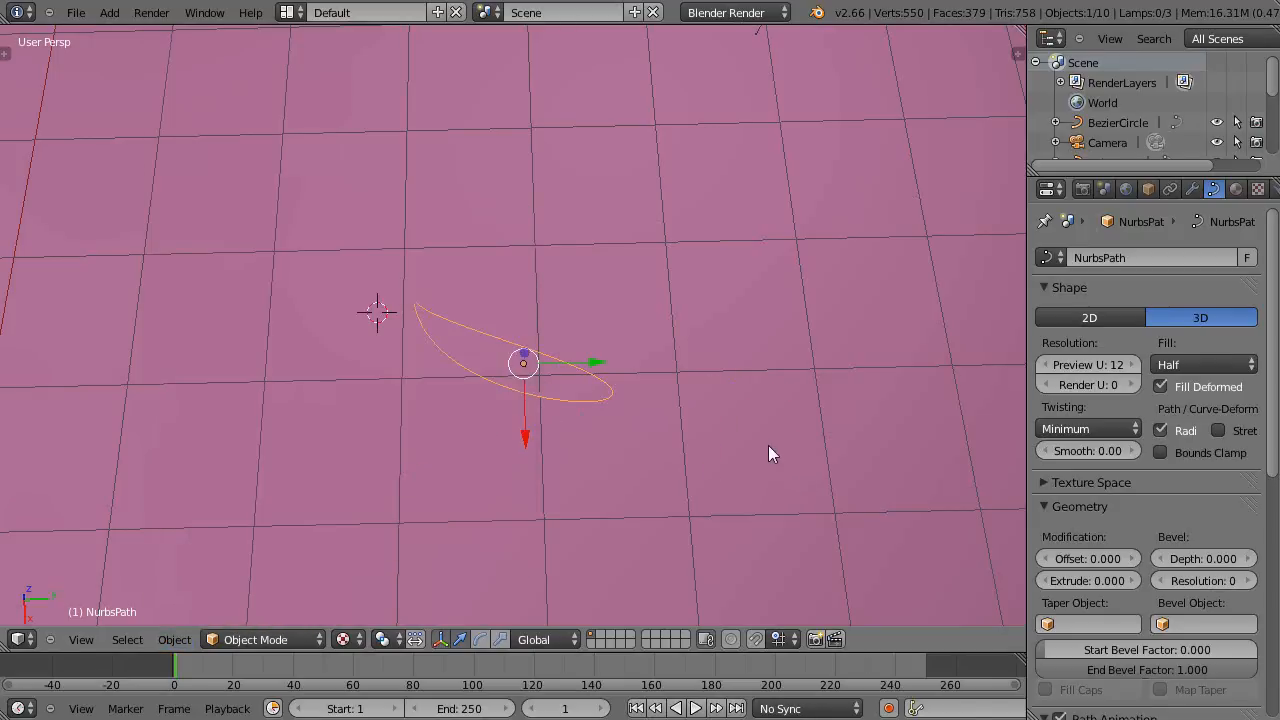
# Step: Scale the path down to about 0.2 in X and Y, keeping Z locked
pyautogui.press('s')
pyautogui.hotkey('shift', 'z')
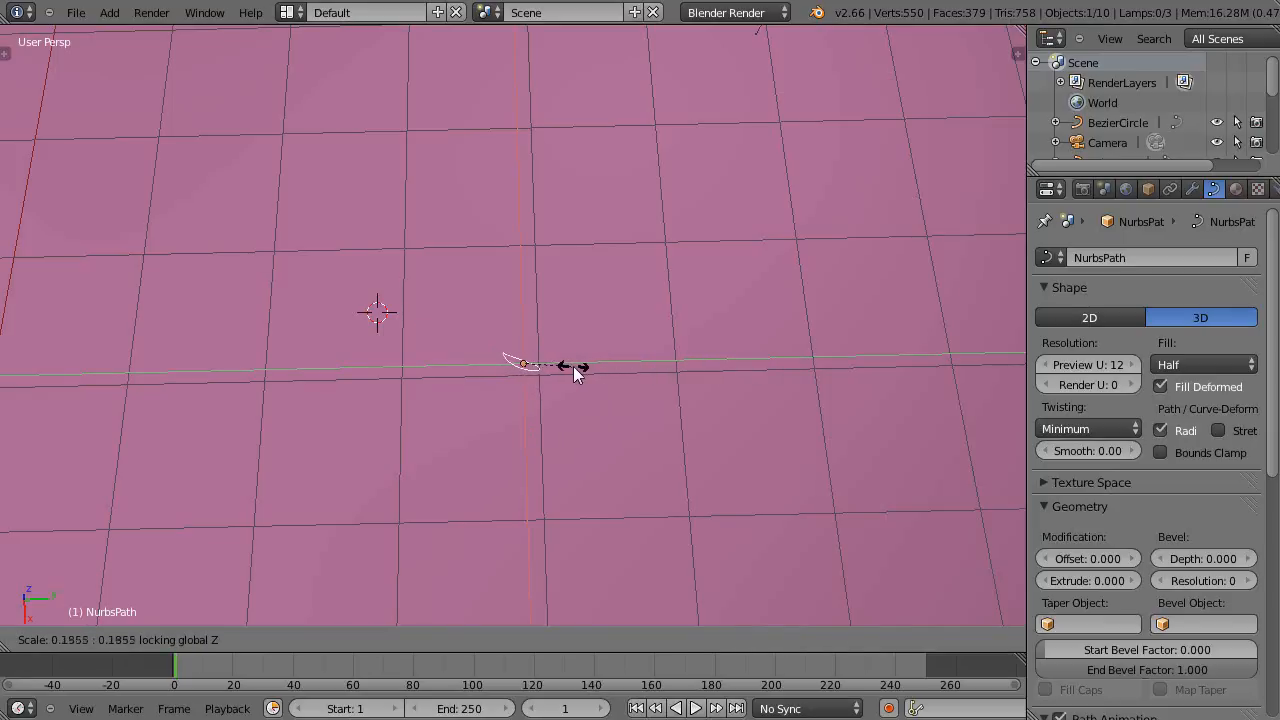
pyautogui.click(573, 366)
pyautogui.moveTo(576, 449); pyautogui.dragTo(545, 444, button='middle')
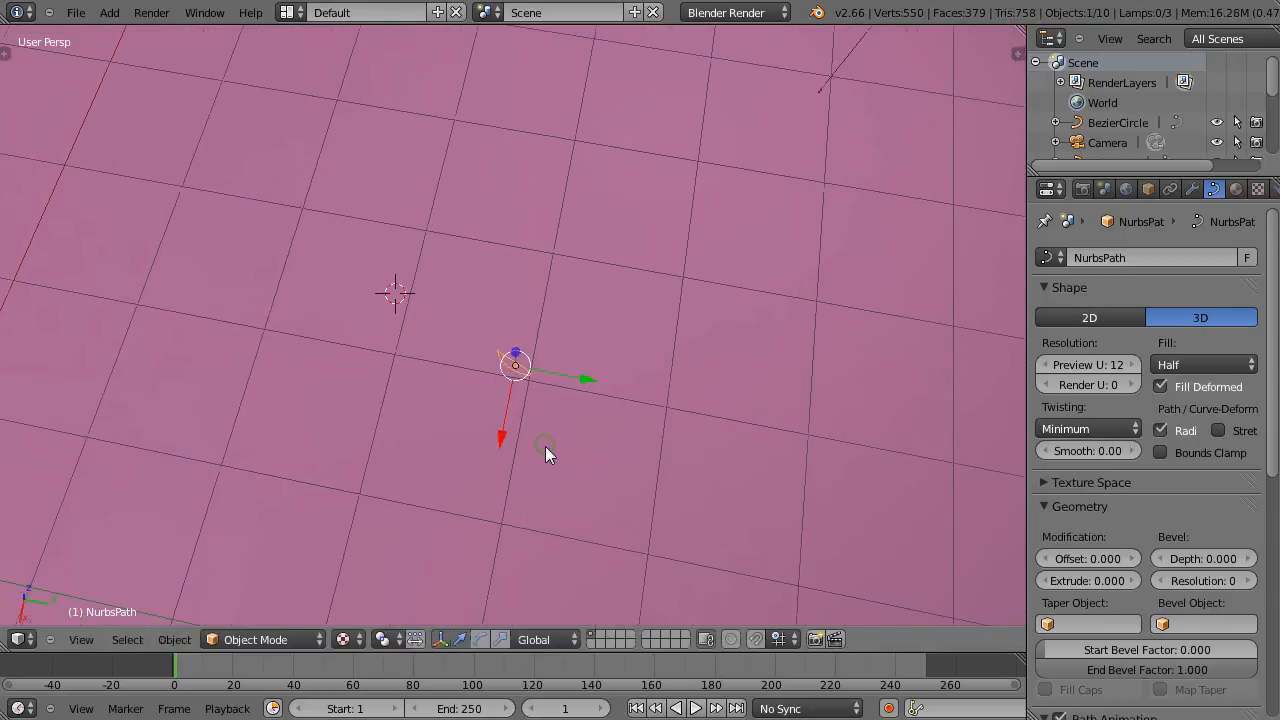
pyautogui.scroll(-2, 555, 444)
pyautogui.press('s')
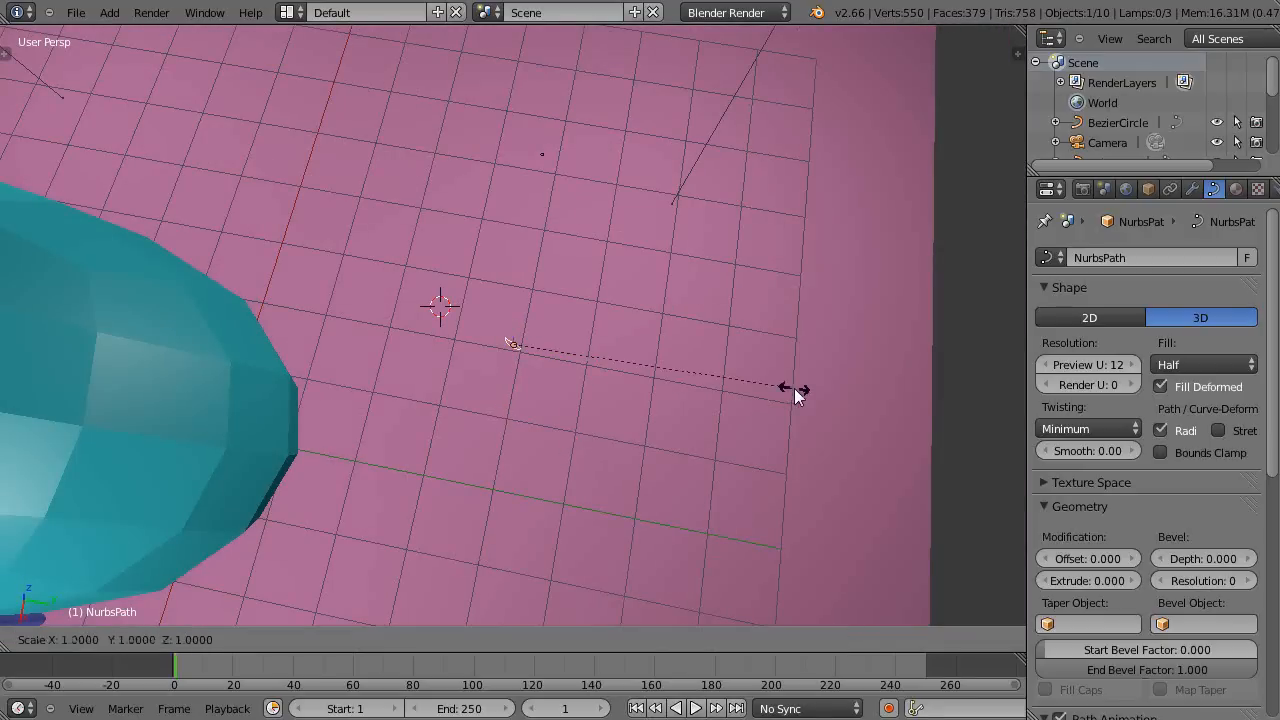
pyautogui.press('y')
pyautogui.rightClick(781, 390)
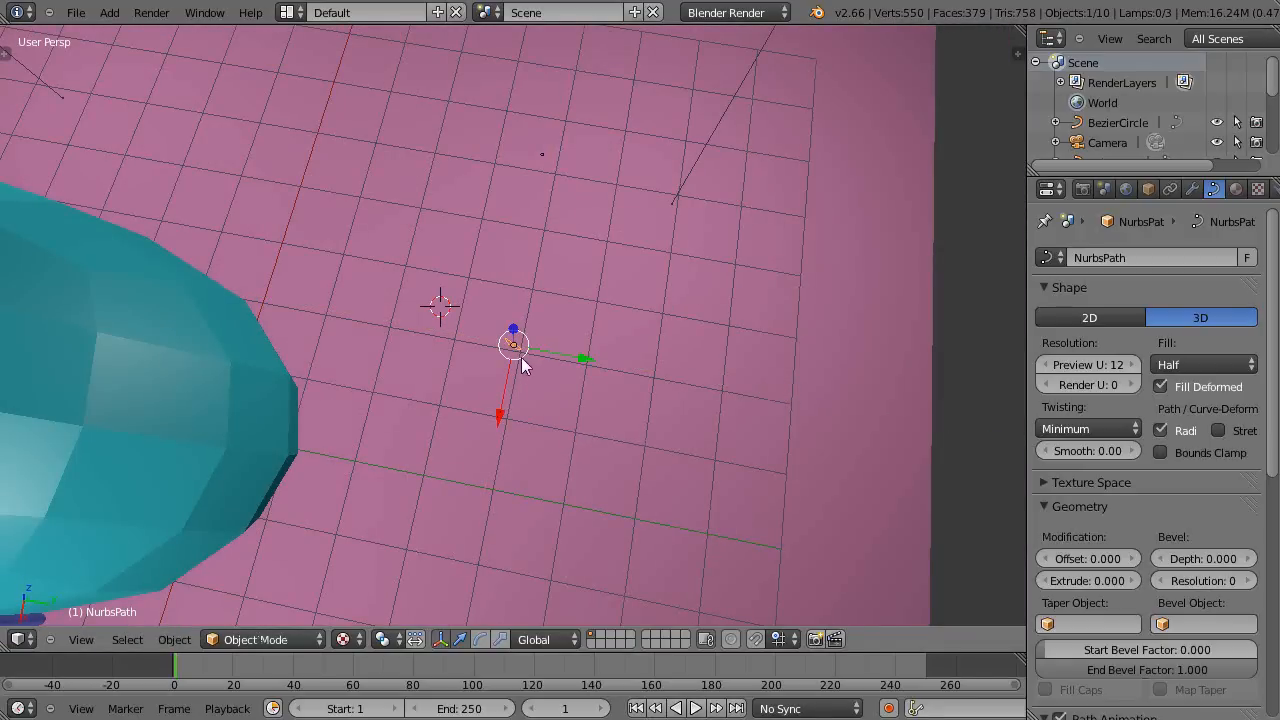
pyautogui.scroll(3, 485, 418)
pyautogui.scroll(-2, 485, 418)
pyautogui.scroll(2, 485, 419)
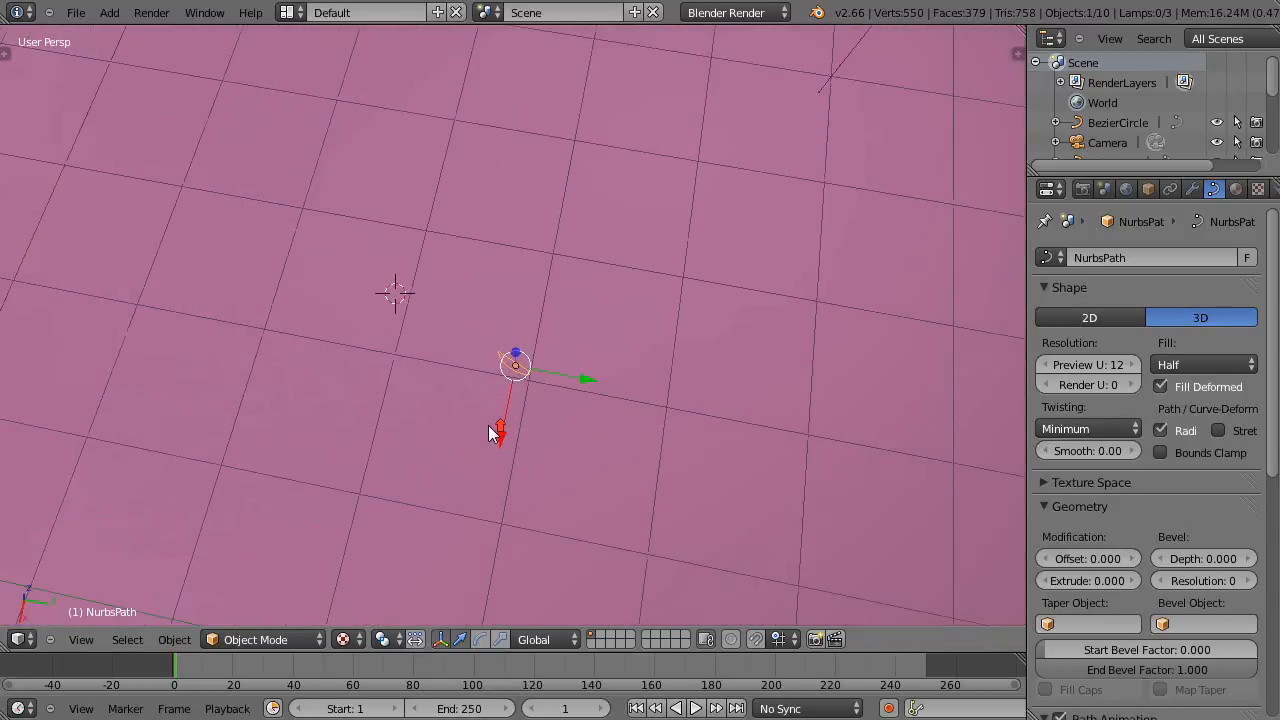
# Step: Select the Rib curve on the egg and set its bevel object to NurbsPath
pyautogui.scroll(-4, 485, 421)
pyautogui.scroll(-2, 373, 437)
pyautogui.scroll(-2, 375, 441)
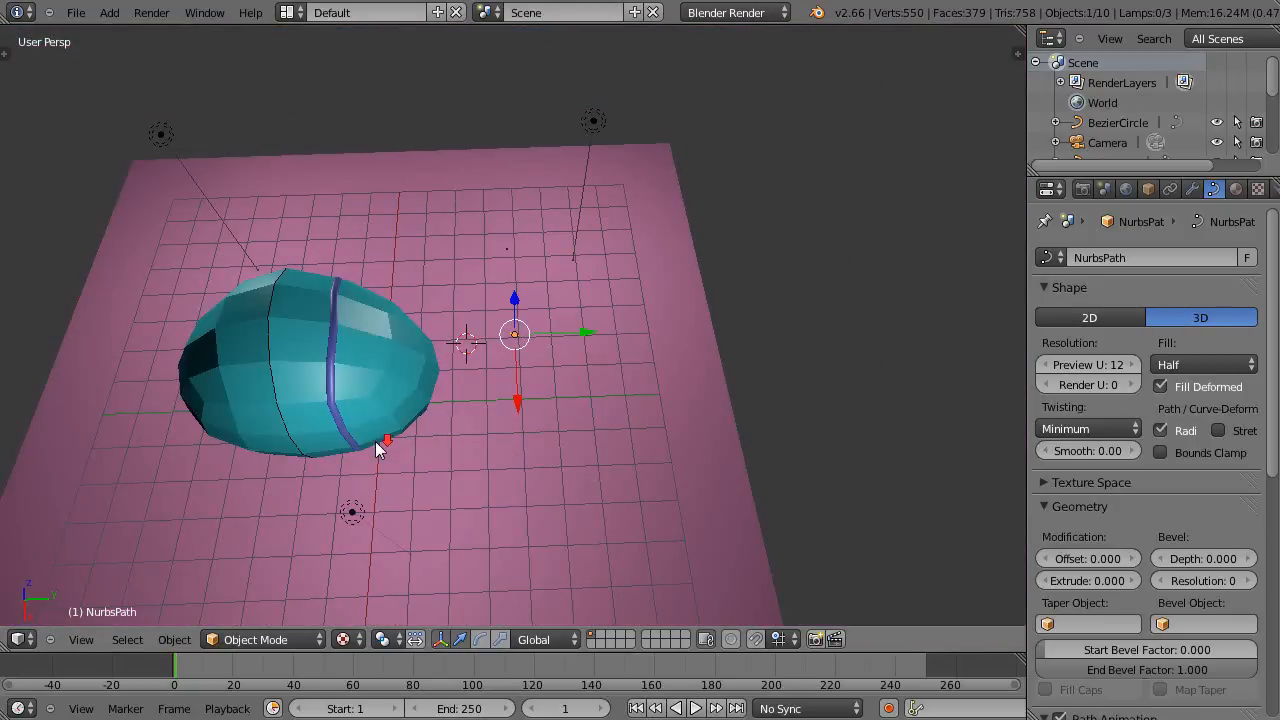
pyautogui.rightClick(271, 375)
pyautogui.moveTo(461, 507)
pyautogui.mouseDown(button='middle')
pyautogui.moveTo(443, 492)
pyautogui.moveTo(473, 517)
pyautogui.moveTo(366, 531)
pyautogui.moveTo(360, 506)
pyautogui.moveTo(423, 506)
pyautogui.mouseUp(button='middle')
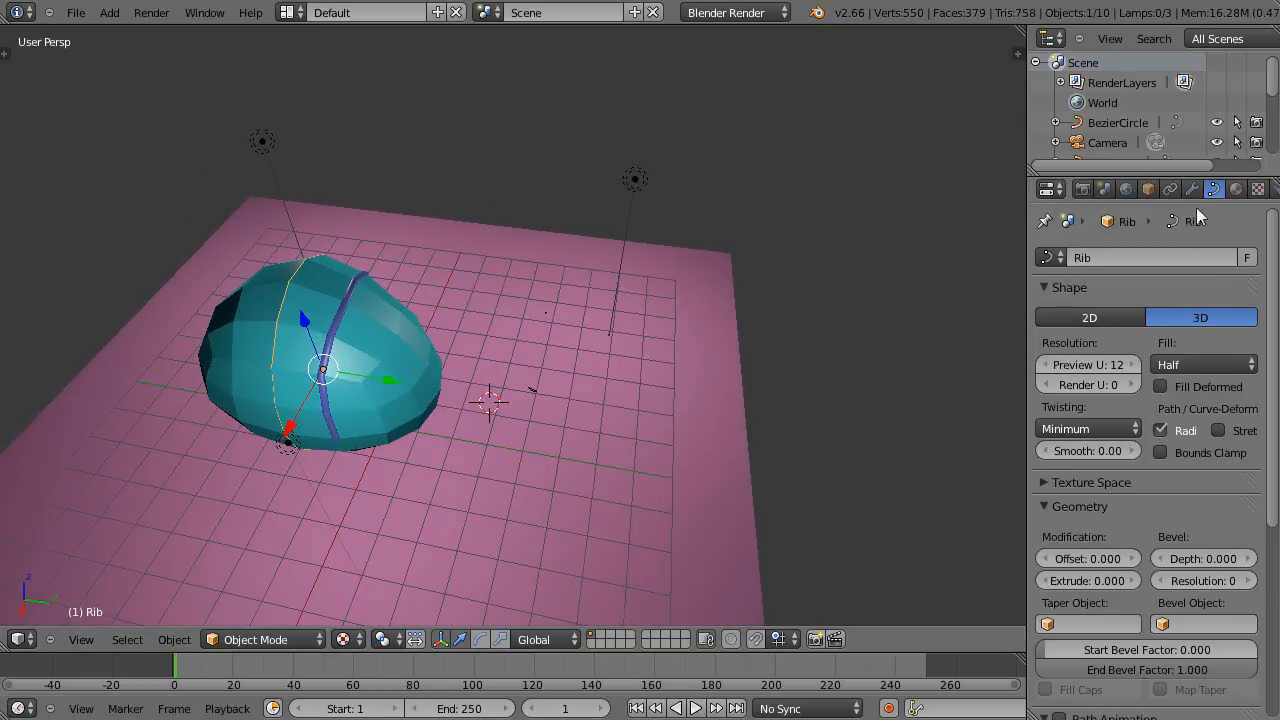
pyautogui.scroll(-6, 1276, 460)
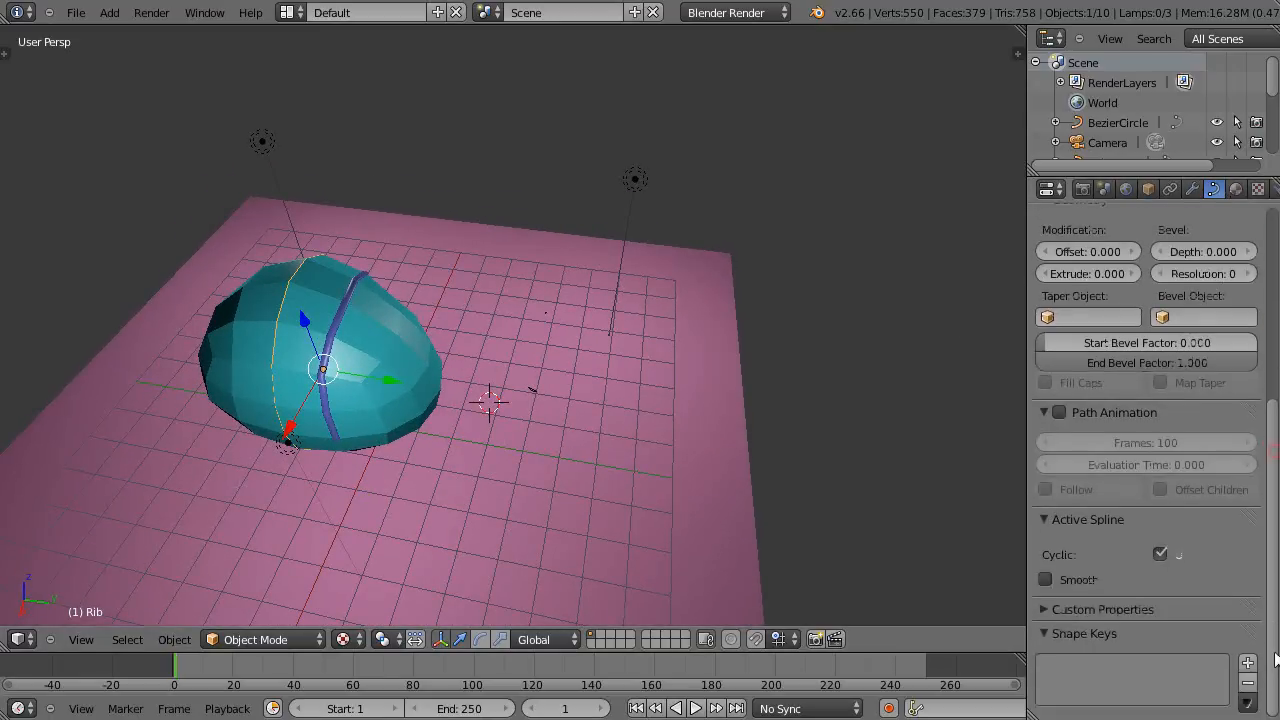
pyautogui.scroll(3, 1190, 455)
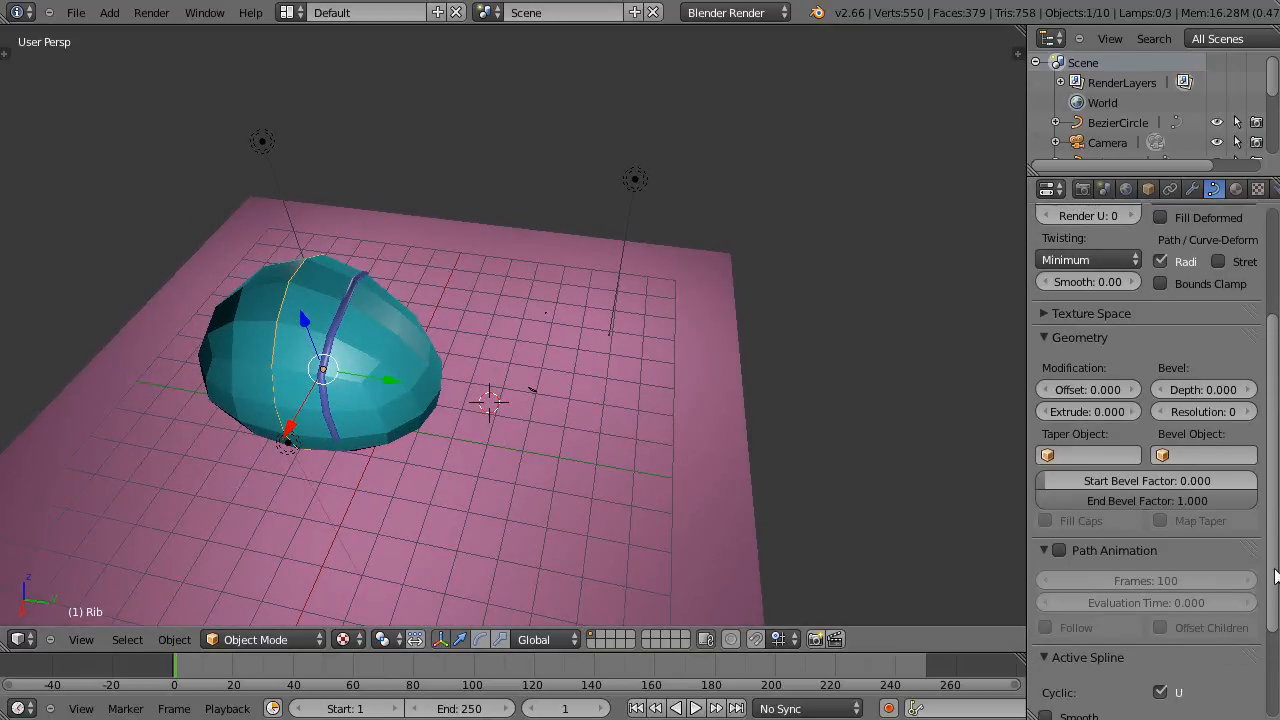
pyautogui.click(1191, 459)
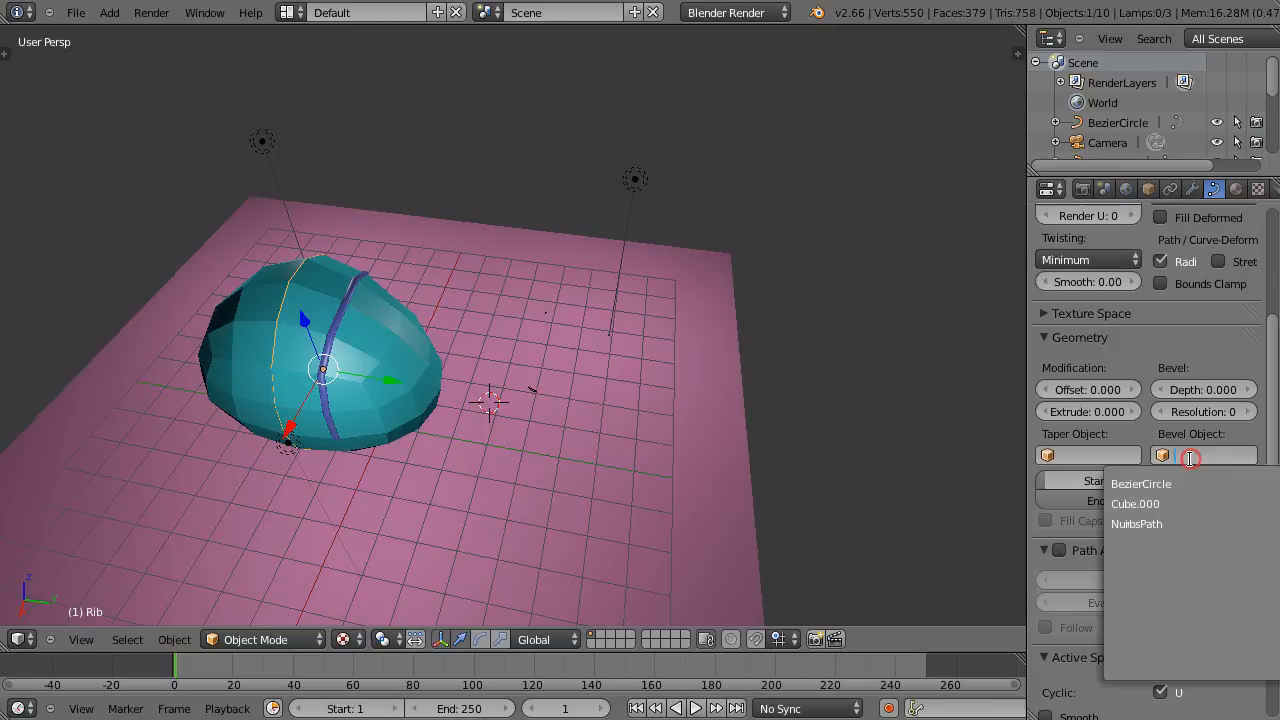
pyautogui.click(1135, 524)
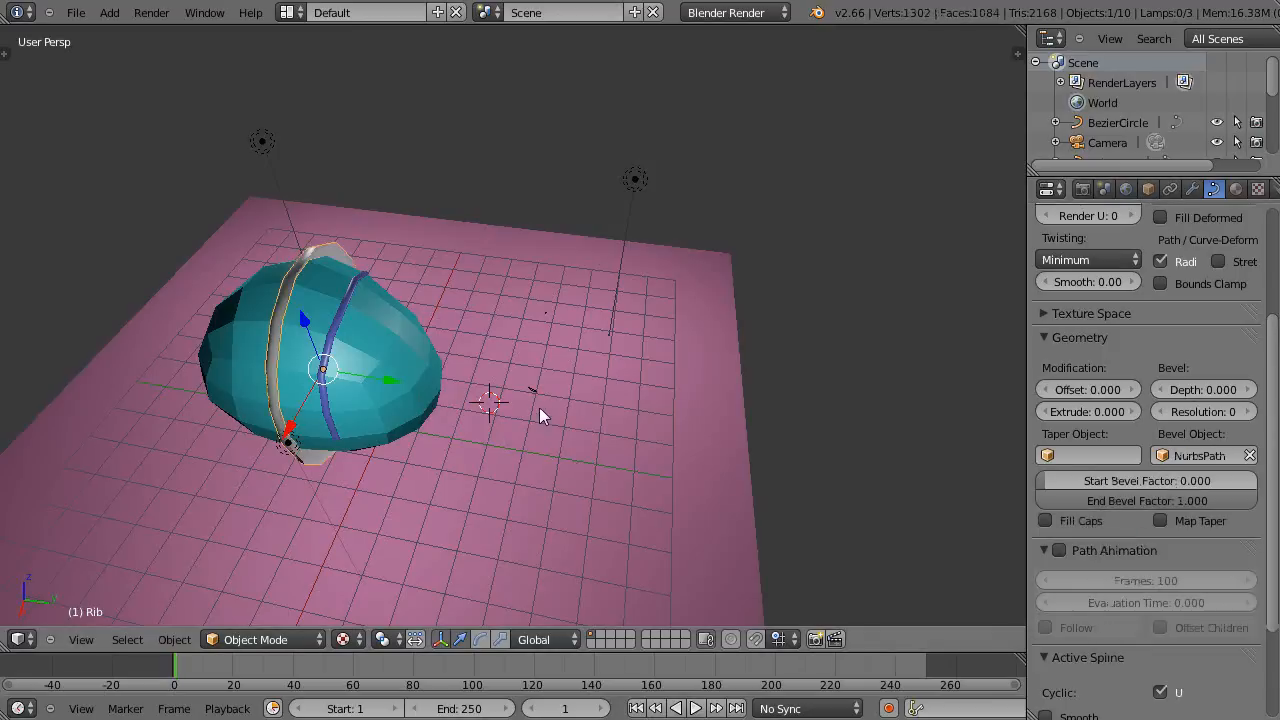
# Step: Examine the beveled rib around the egg from several sides and up close
pyautogui.scroll(1, 341, 409)
pyautogui.moveTo(260, 451); pyautogui.dragTo(317, 418, button='middle')
pyautogui.scroll(2, 325, 414)
pyautogui.moveTo(230, 437); pyautogui.dragTo(349, 412, button='middle')
pyautogui.moveTo(350, 460); pyautogui.dragTo(428, 408, button='middle')
pyautogui.scroll(-2, 470, 462)
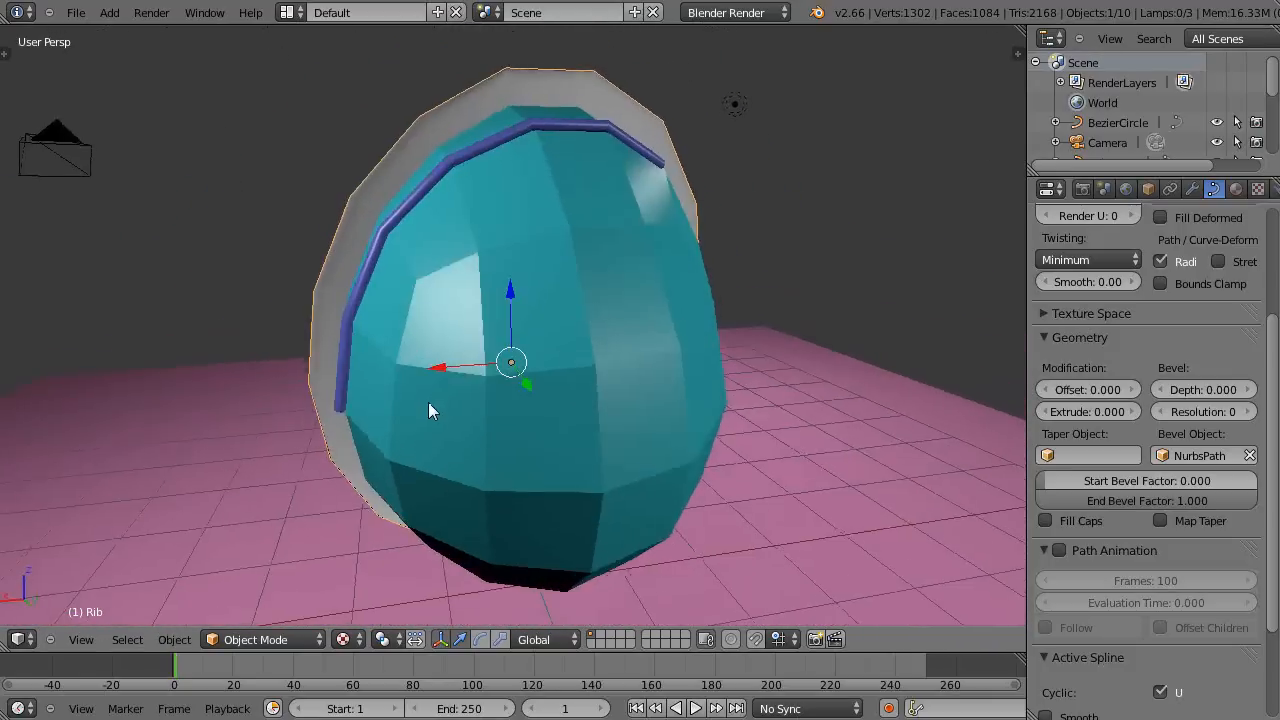
pyautogui.scroll(3, 450, 380)
pyautogui.scroll(-3, 476, 351)
pyautogui.moveTo(449, 337); pyautogui.dragTo(490, 341, button='middle')
pyautogui.scroll(2, 340, 432)
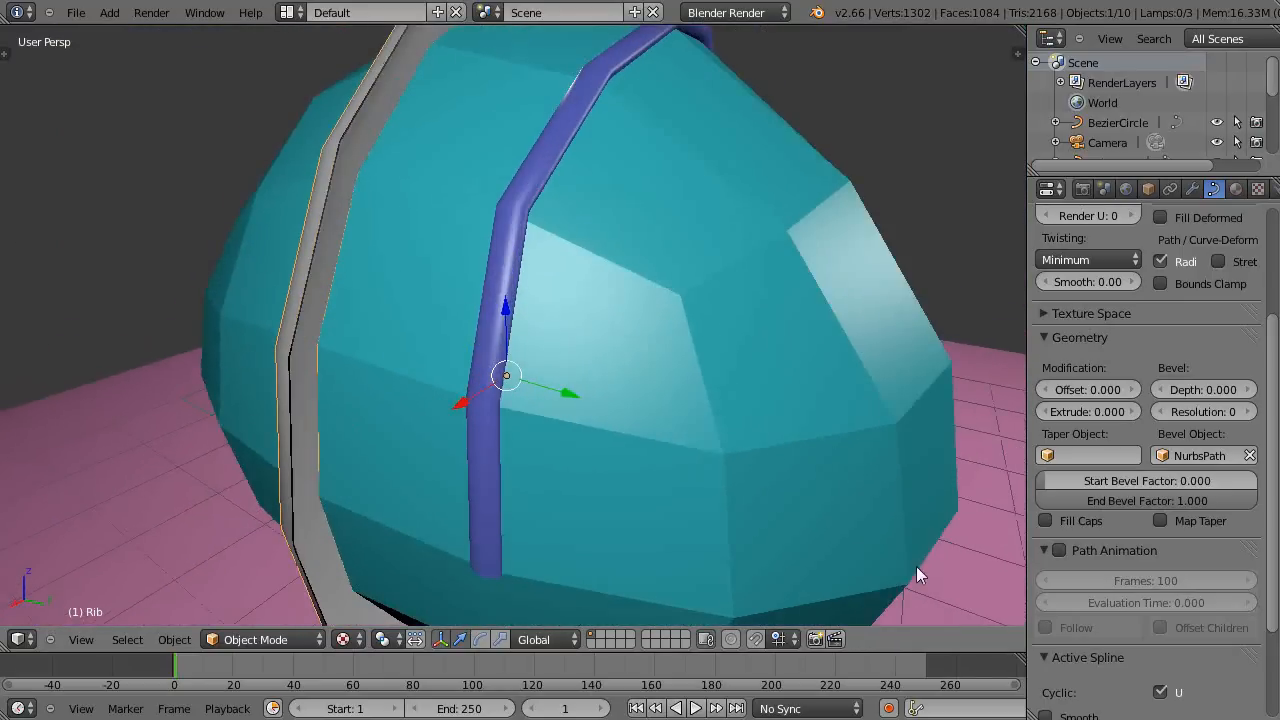
pyautogui.scroll(-2, 916, 566)
pyautogui.moveTo(409, 311); pyautogui.dragTo(410, 342, button='middle')
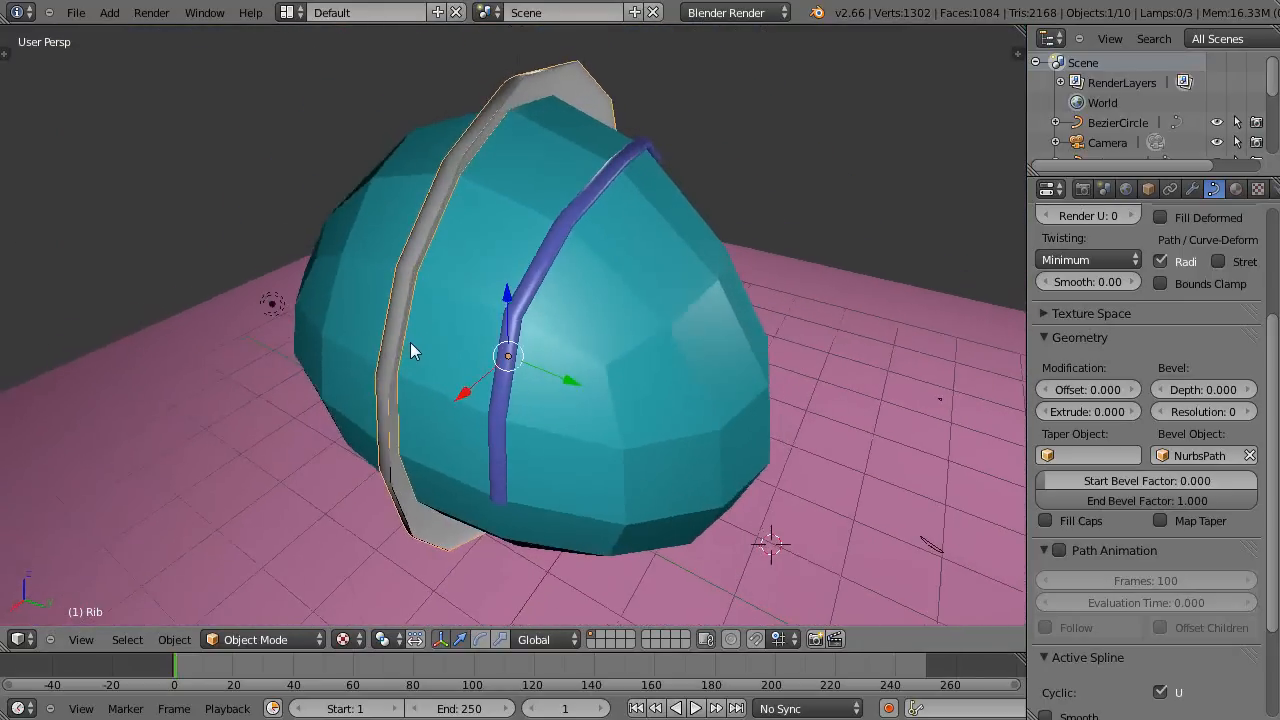
# Step: Select the profile path on the floor, reposition it beside the egg and scale it up
pyautogui.rightClick(930, 553)
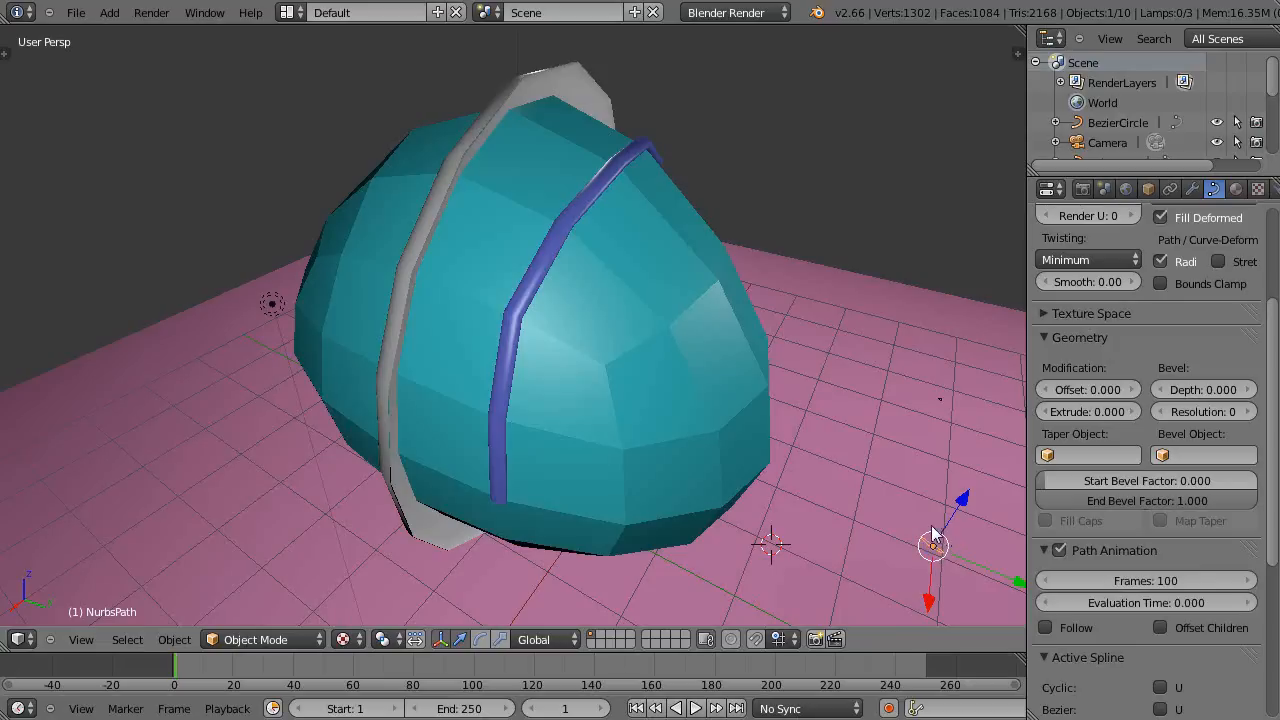
pyautogui.moveTo(931, 525); pyautogui.dragTo(713, 580, button='middle')
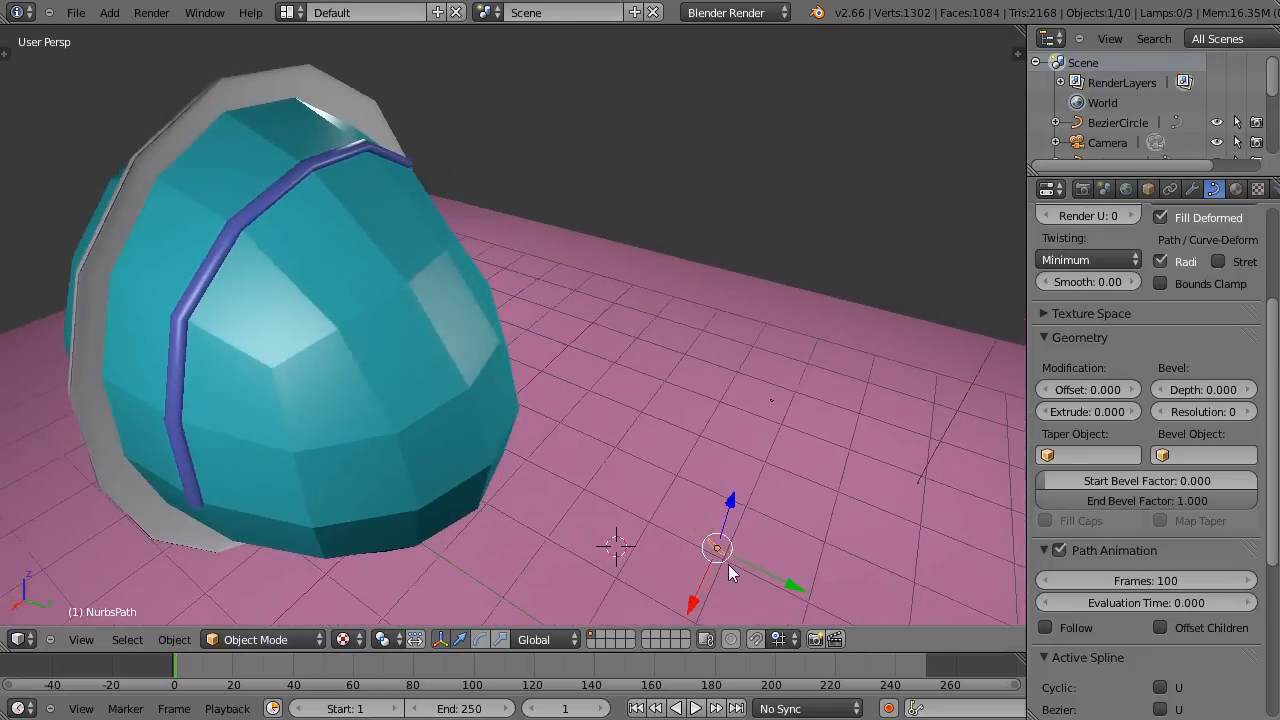
pyautogui.press('g')
pyautogui.click(795, 365)
pyautogui.moveTo(762, 373); pyautogui.dragTo(598, 587)
pyautogui.moveTo(655, 540); pyautogui.dragTo(704, 265)
pyautogui.moveTo(695, 331); pyautogui.dragTo(546, 598)
pyautogui.moveTo(522, 482); pyautogui.dragTo(590, 322)
pyautogui.moveTo(588, 375); pyautogui.dragTo(669, 576)
pyautogui.moveTo(704, 541)
pyautogui.mouseDown(button='middle')
pyautogui.moveTo(709, 527)
pyautogui.moveTo(705, 537)
pyautogui.mouseUp(button='middle')
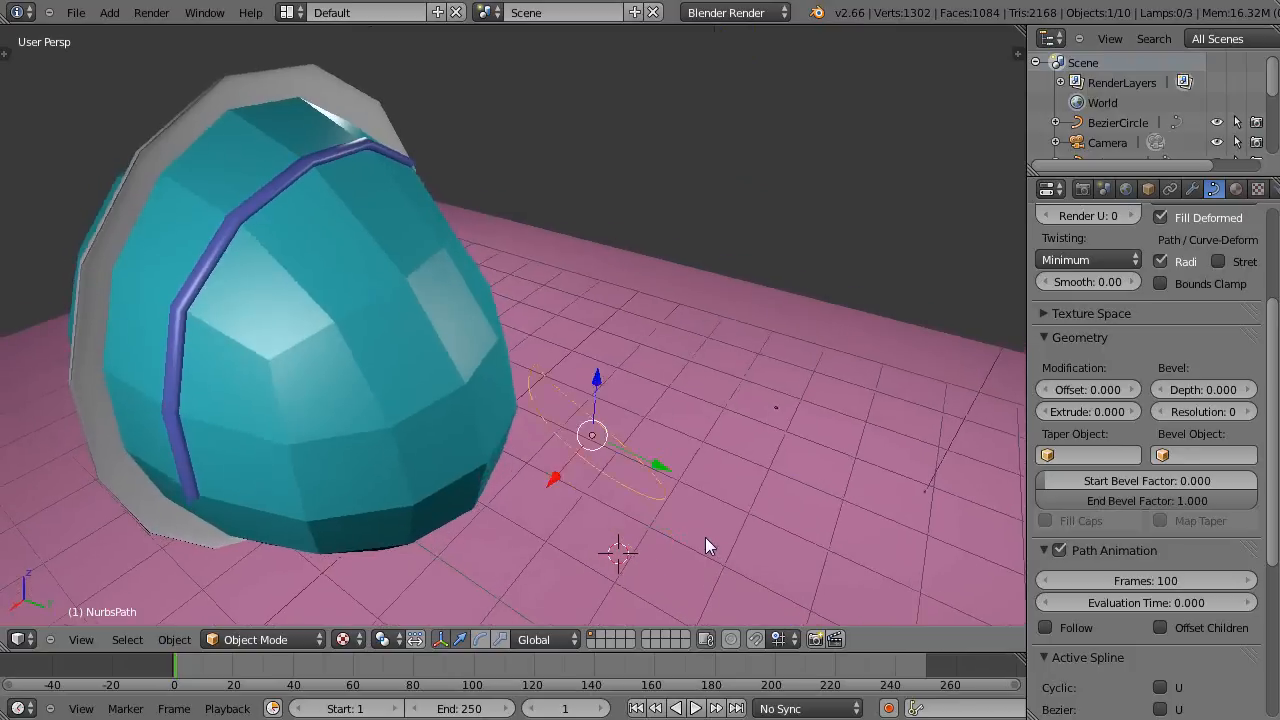
# Step: Move the far end control point of the NurbsPath profile about -0.025 along the global X axis
pyautogui.press('Tab')
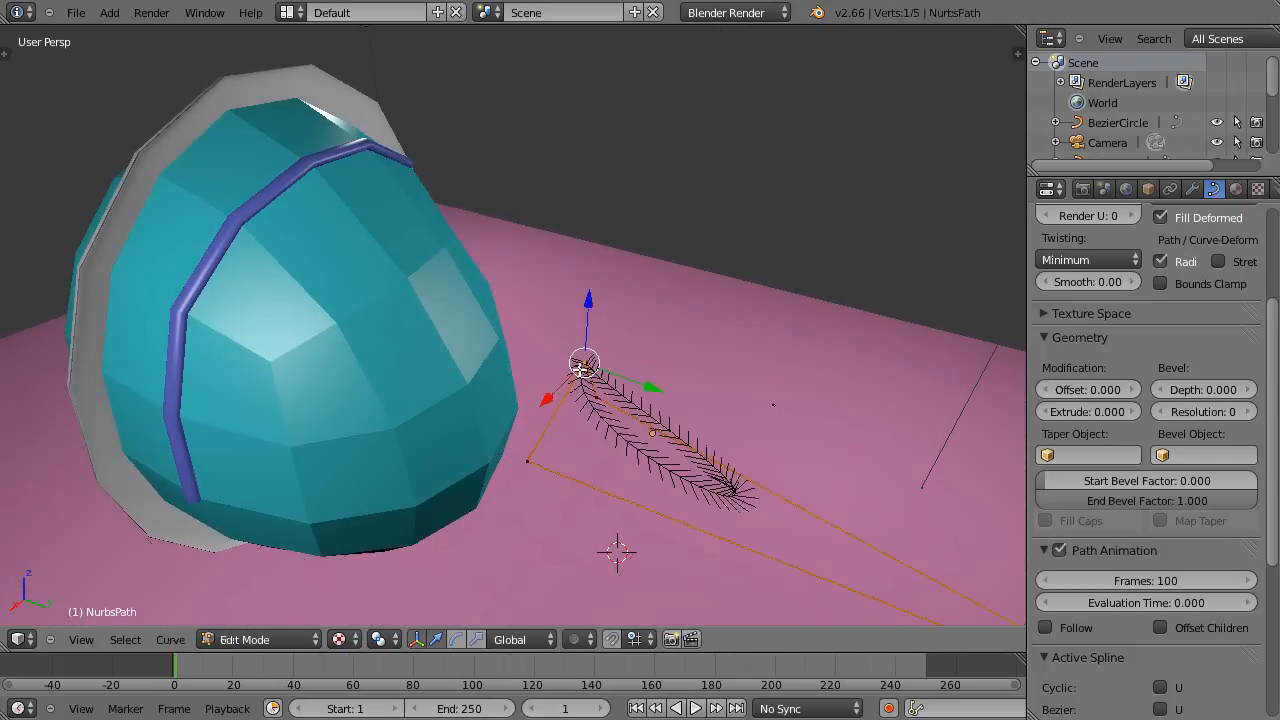
pyautogui.rightClick(582, 366)
pyautogui.press('g')
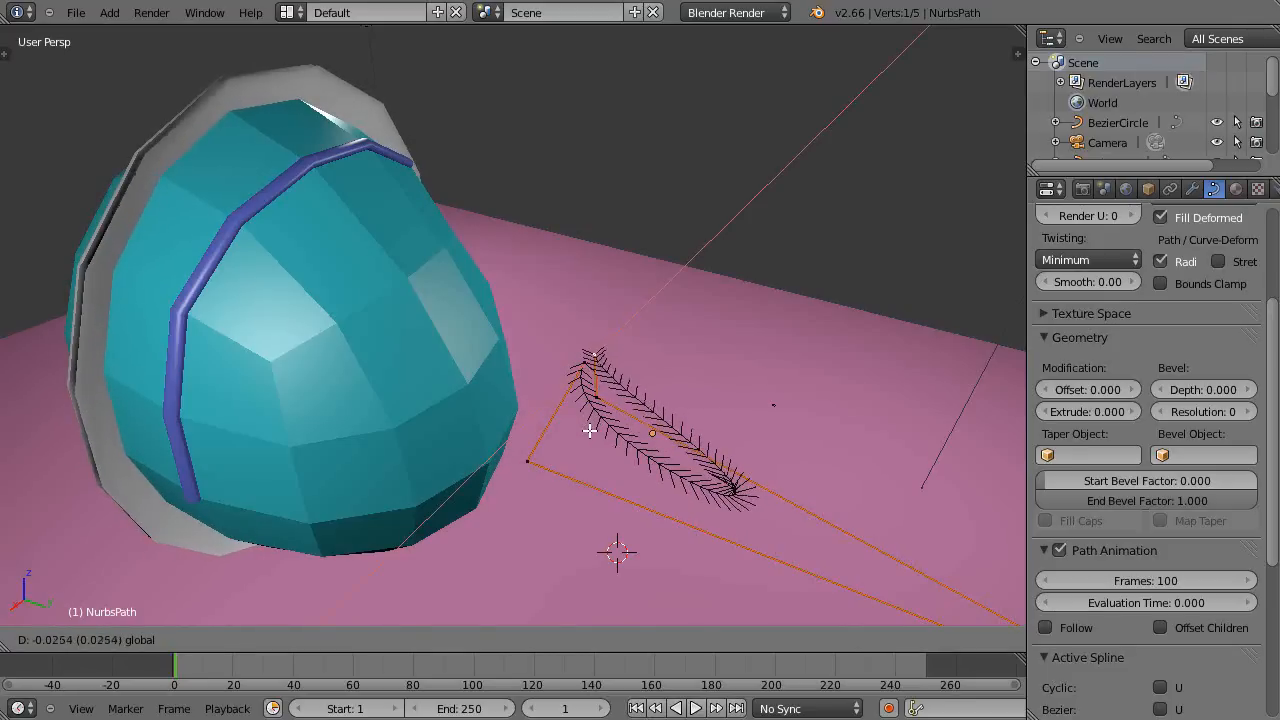
pyautogui.click(590, 430)
pyautogui.press('Tab')
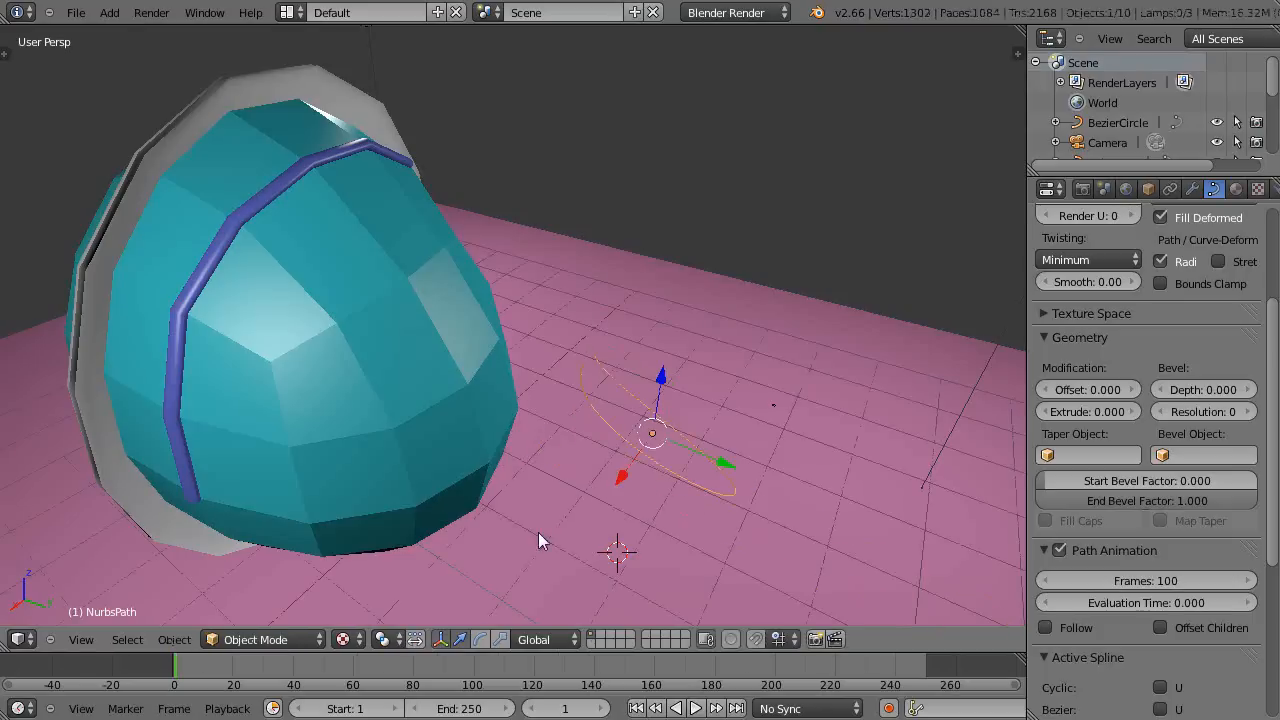
# Step: Examine the reshaped rib around the egg from several sides
pyautogui.scroll(-4, 544, 527)
pyautogui.moveTo(544, 527); pyautogui.dragTo(537, 500, button='middle')
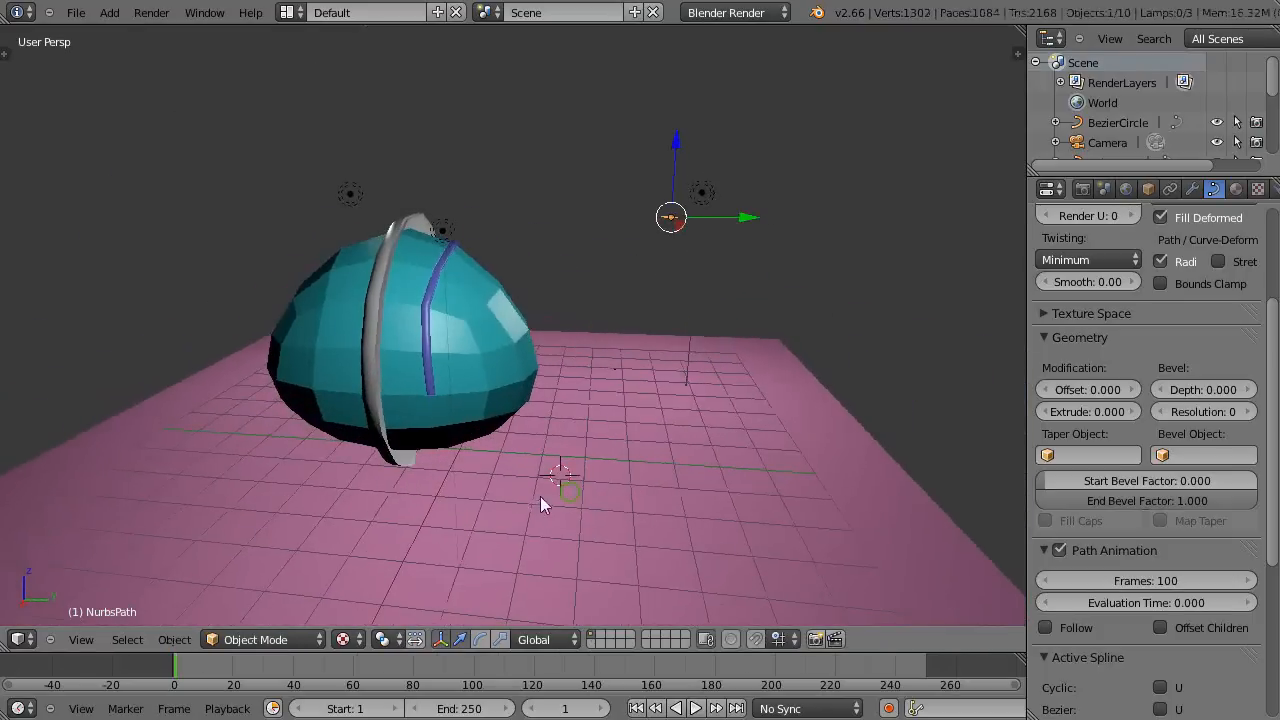
pyautogui.scroll(3, 536, 481)
pyautogui.moveTo(404, 436); pyautogui.dragTo(340, 423, button='middle')
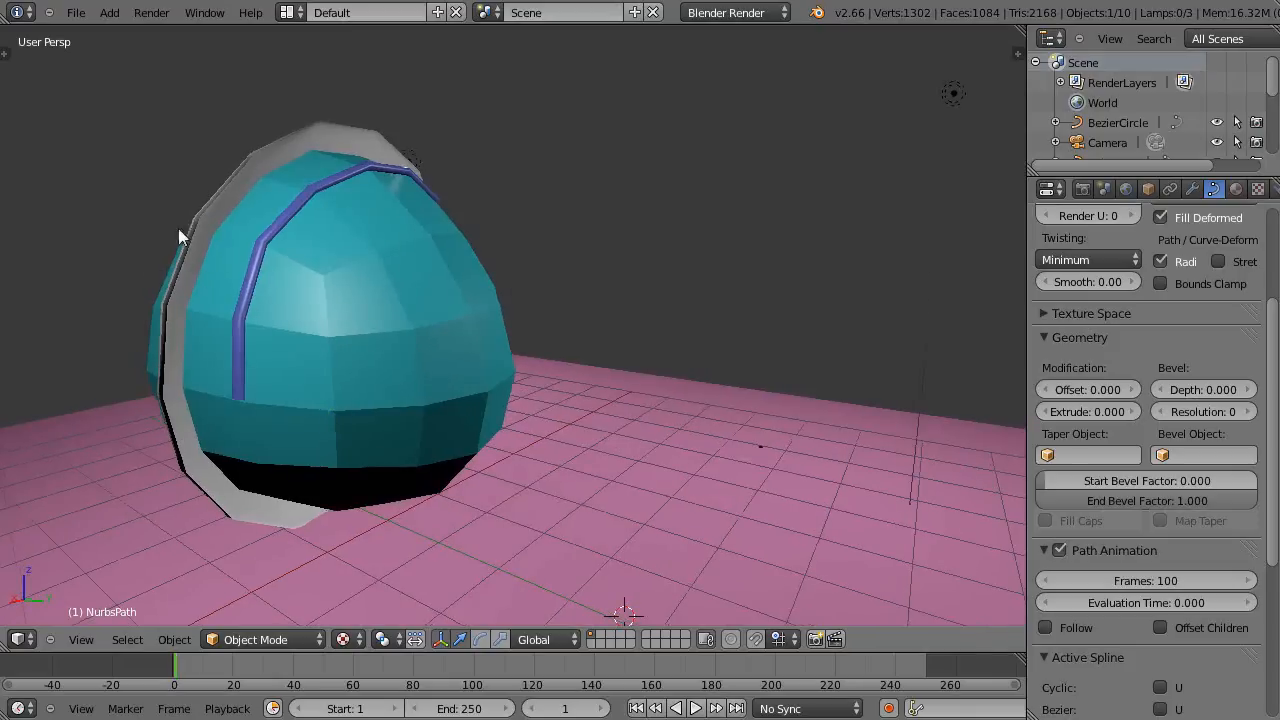
pyautogui.rightClick(362, 378)
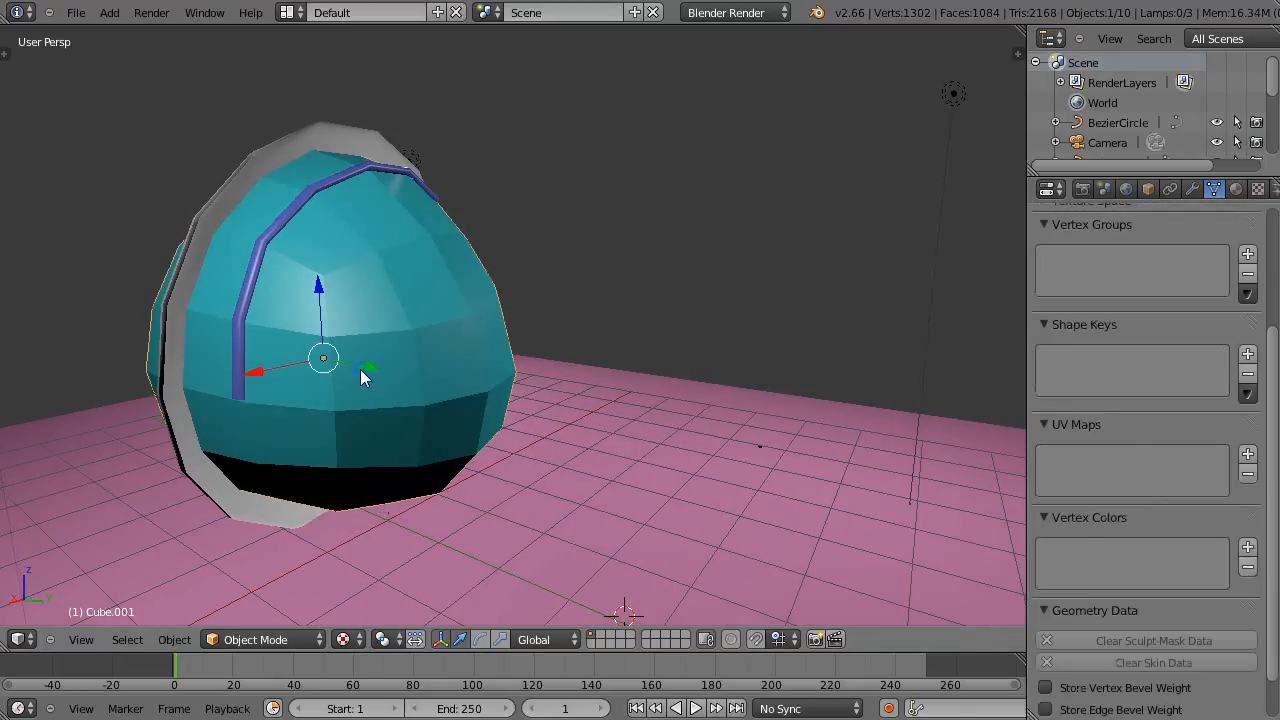
pyautogui.moveTo(340, 386); pyautogui.dragTo(292, 456, button='middle')
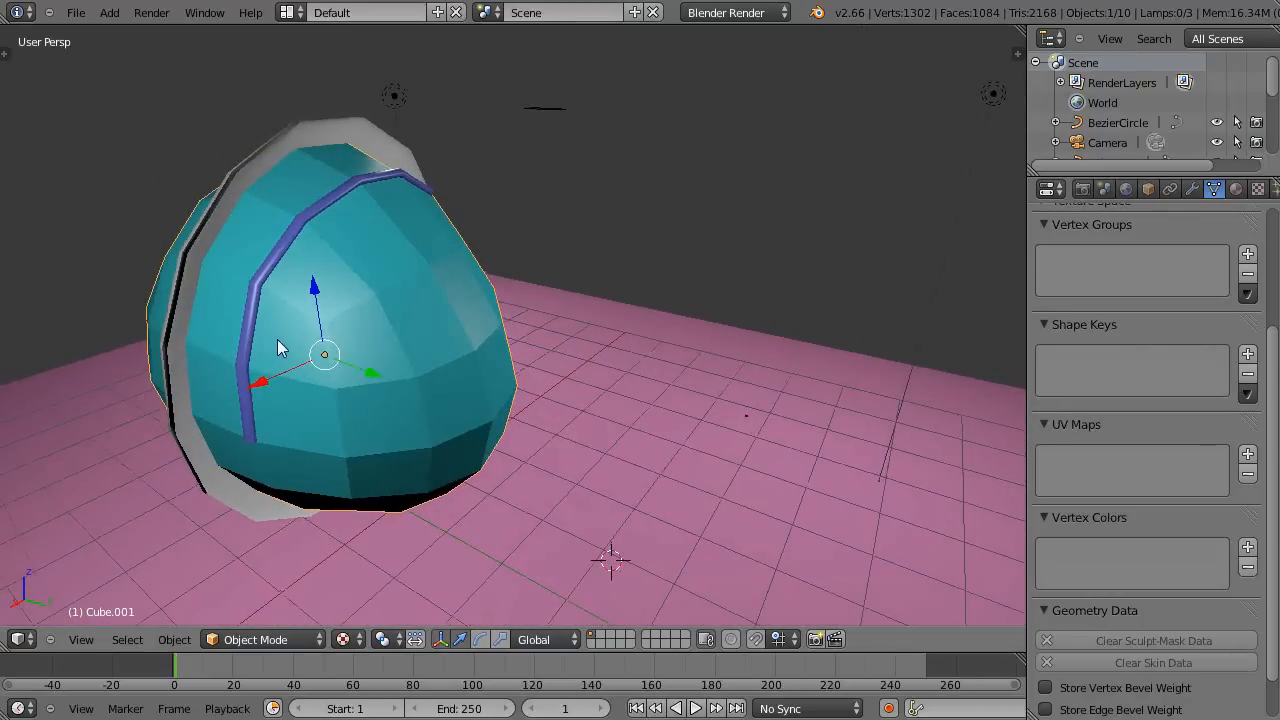
# Step: Select the Rib curve around the egg and convert it to a mesh
pyautogui.rightClick(239, 198)
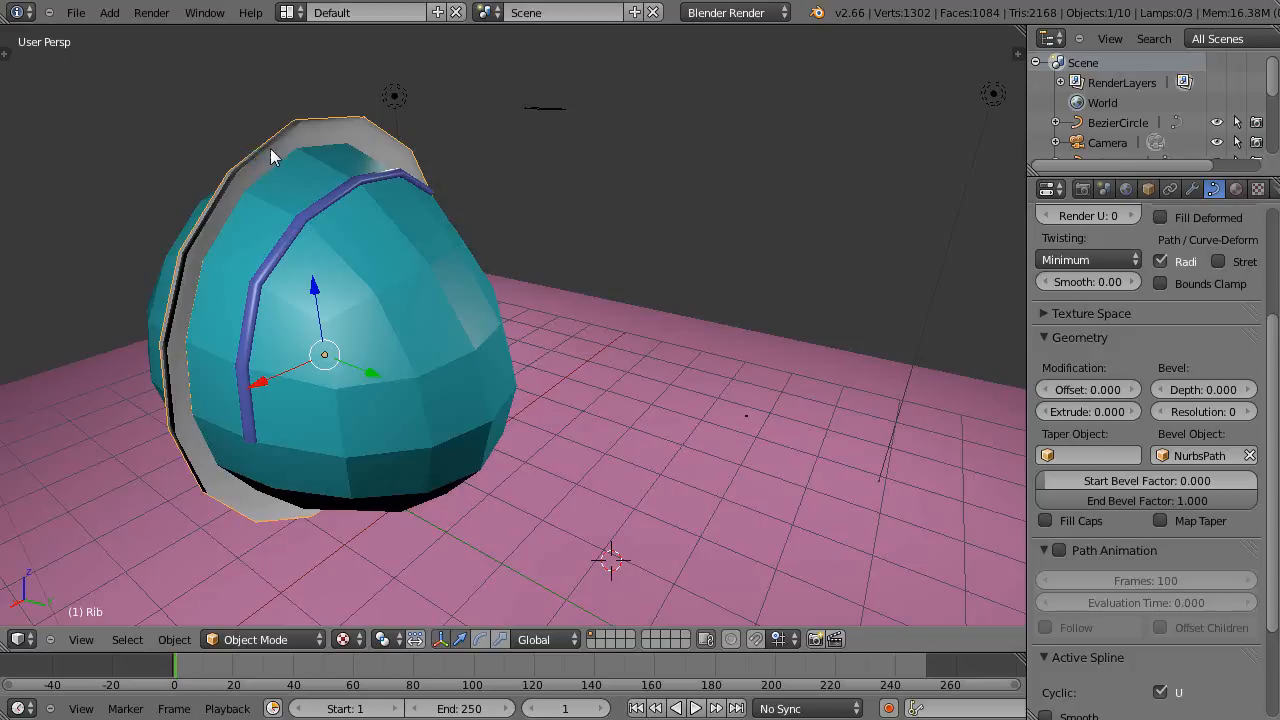
pyautogui.click(174, 640)
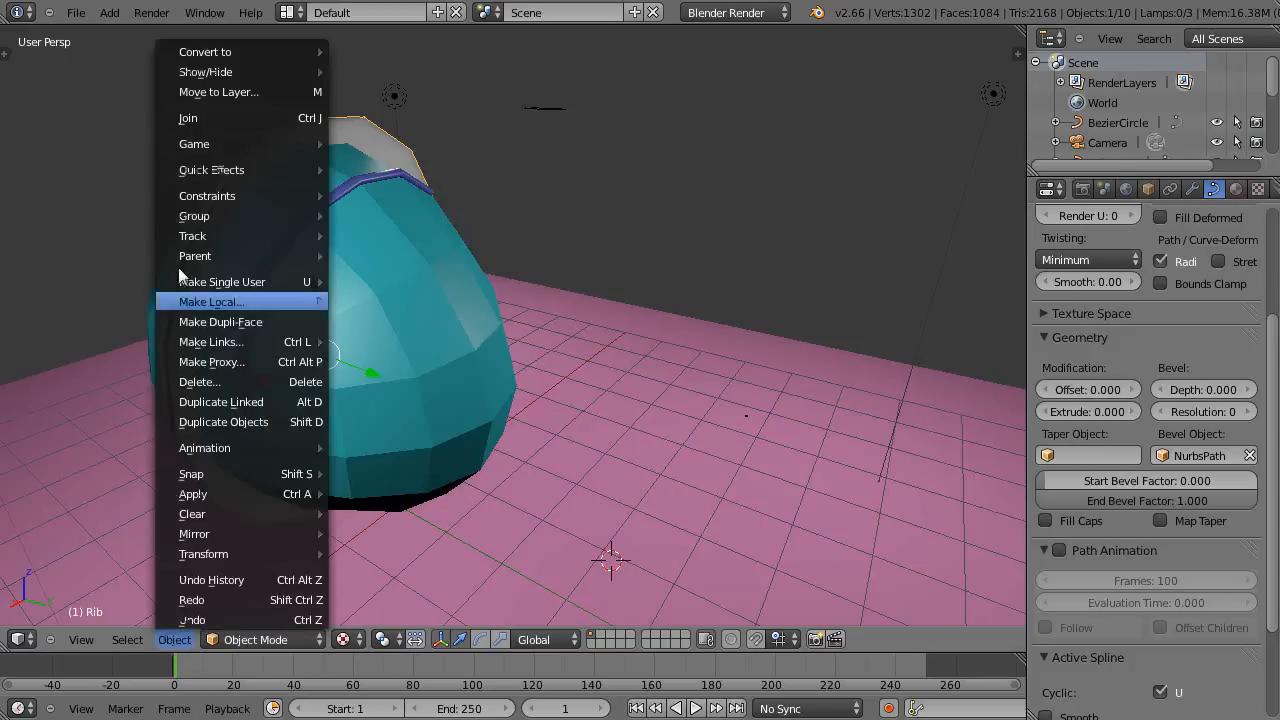
pyautogui.moveTo(204, 58)
pyautogui.click(368, 68)
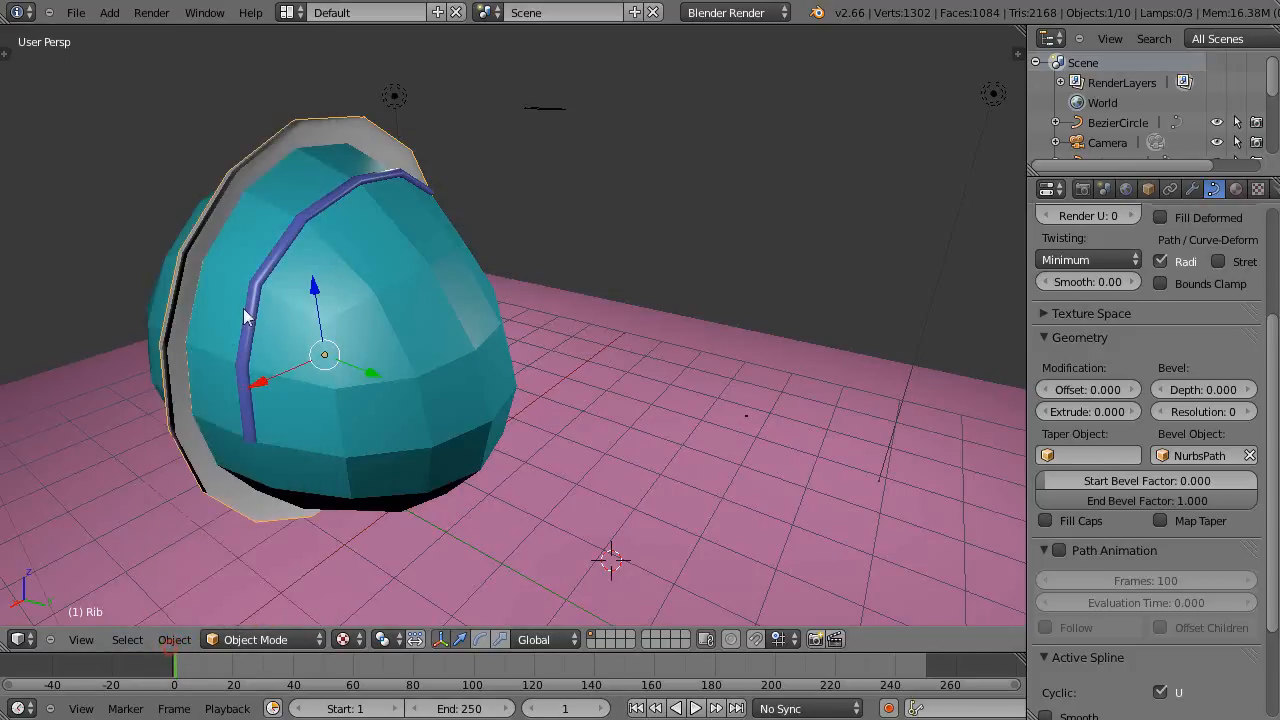
pyautogui.click(174, 639)
pyautogui.click(166, 644)
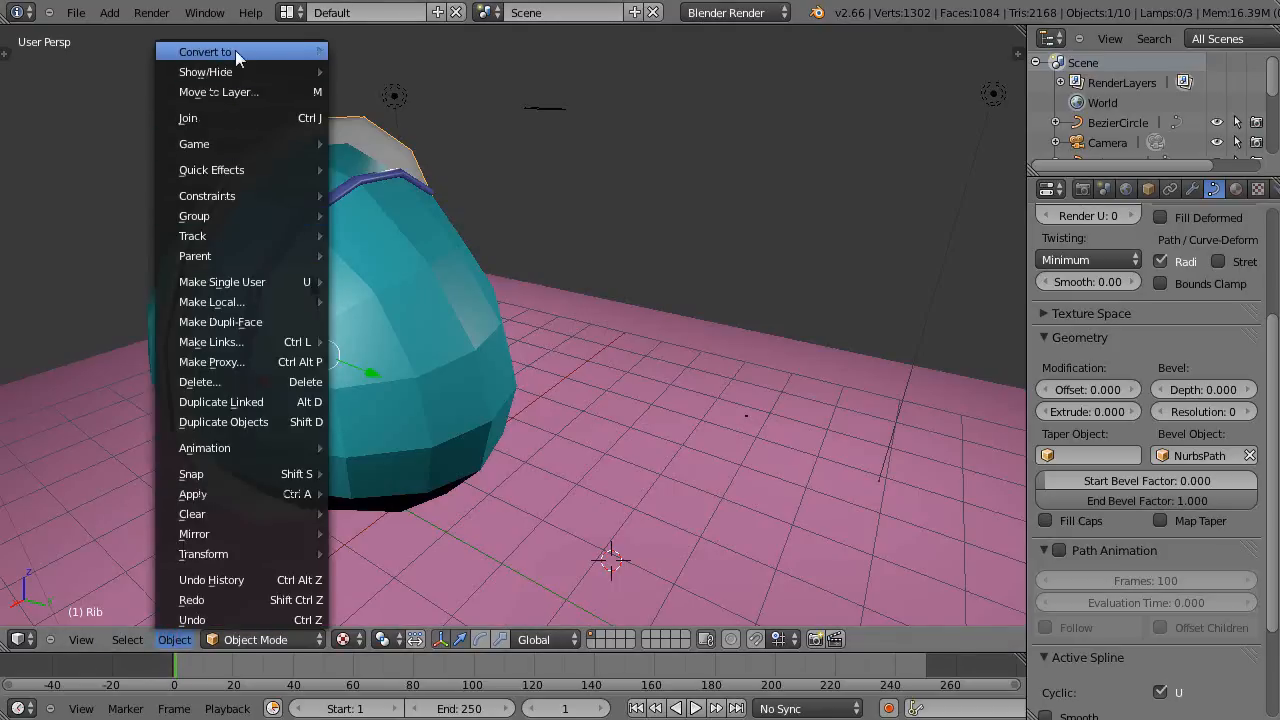
pyautogui.moveTo(282, 57)
pyautogui.click(391, 73)
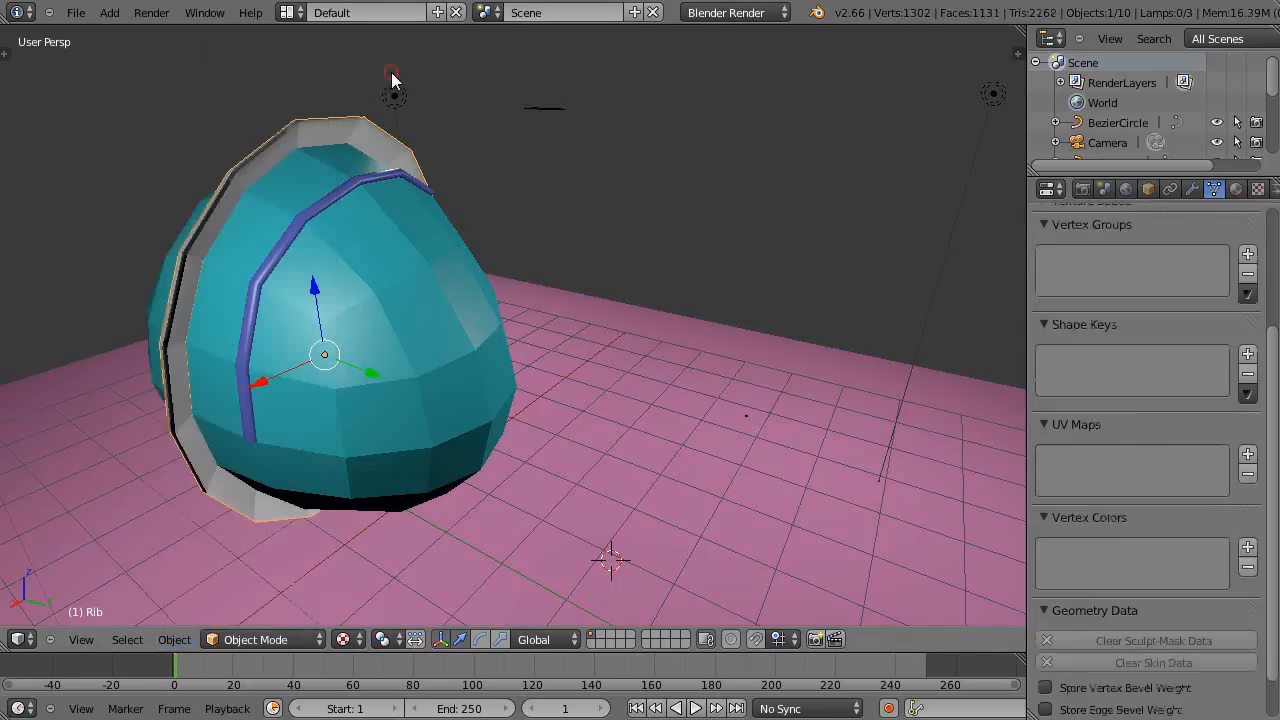
# Step: Inspect the converted Rib mesh on the egg up close and from a distance
pyautogui.moveTo(377, 118); pyautogui.dragTo(421, 371, button='middle')
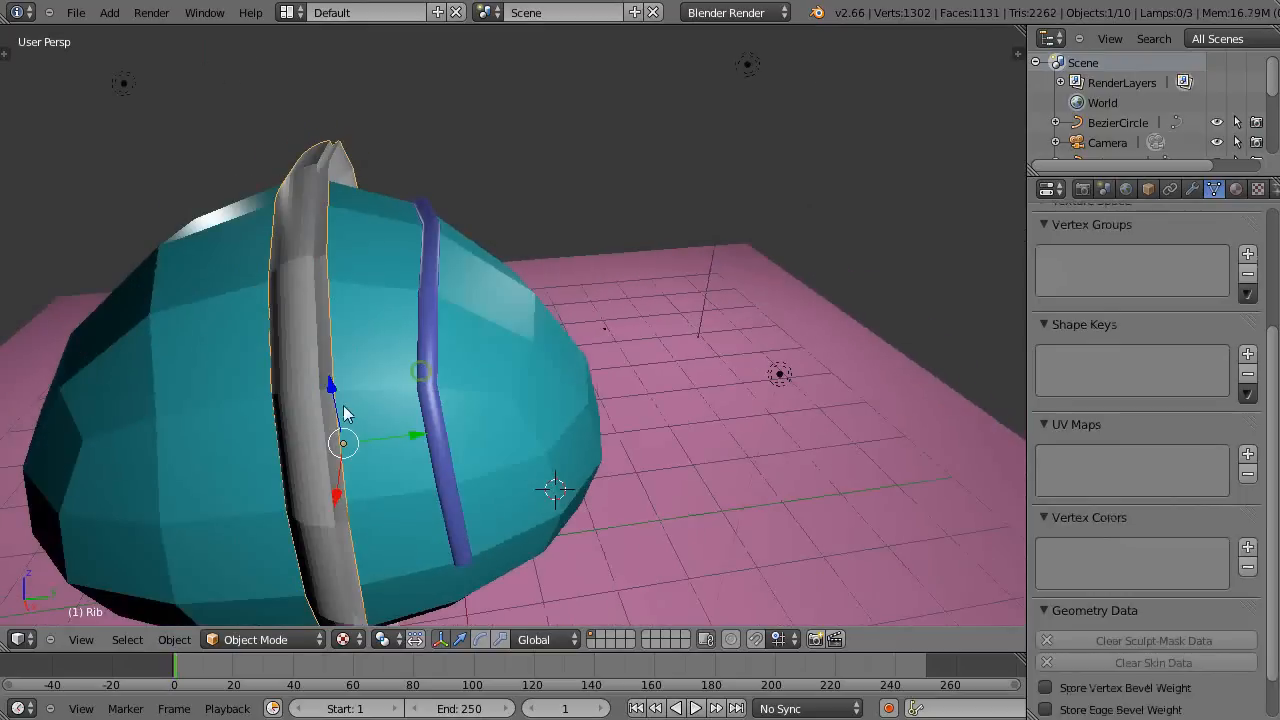
pyautogui.moveTo(411, 442); pyautogui.dragTo(408, 468)
pyautogui.moveTo(408, 468); pyautogui.dragTo(455, 466, button='middle')
pyautogui.scroll(-4, 546, 477)
pyautogui.moveTo(537, 478); pyautogui.dragTo(484, 480, button='middle')
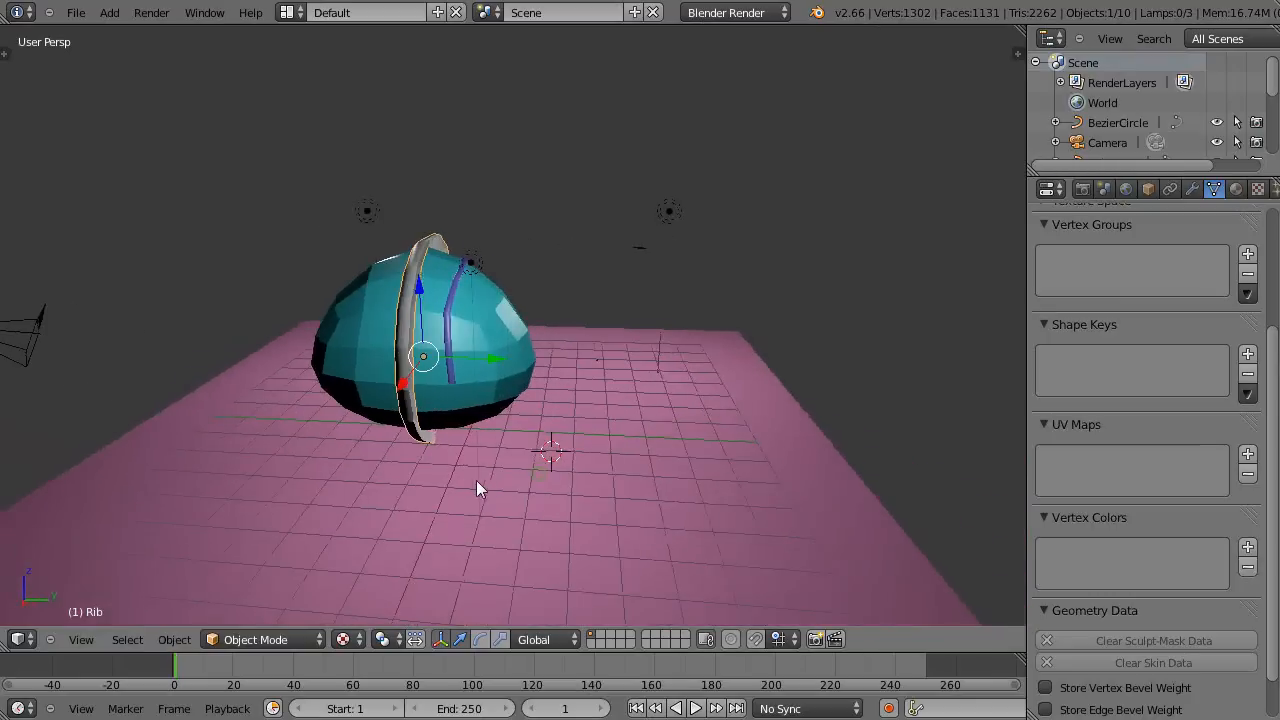
pyautogui.moveTo(440, 340); pyautogui.dragTo(478, 428, button='middle')
pyautogui.moveTo(594, 472); pyautogui.dragTo(578, 416, button='middle')
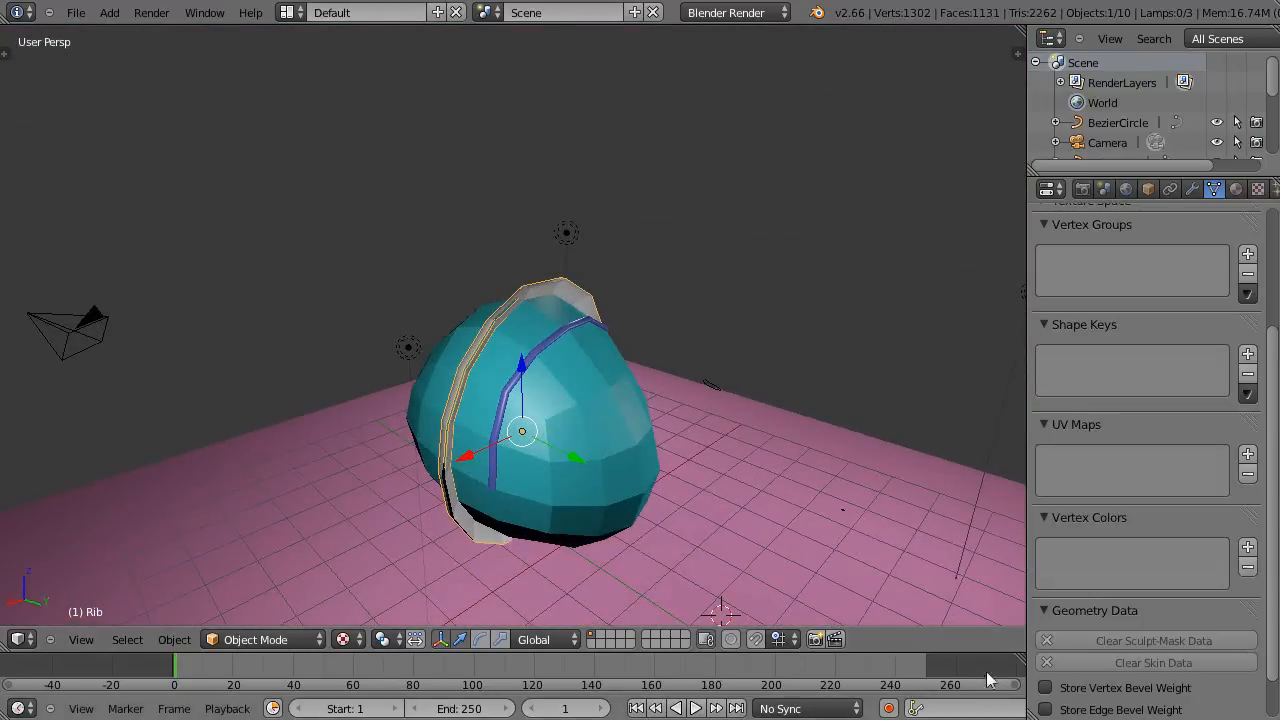